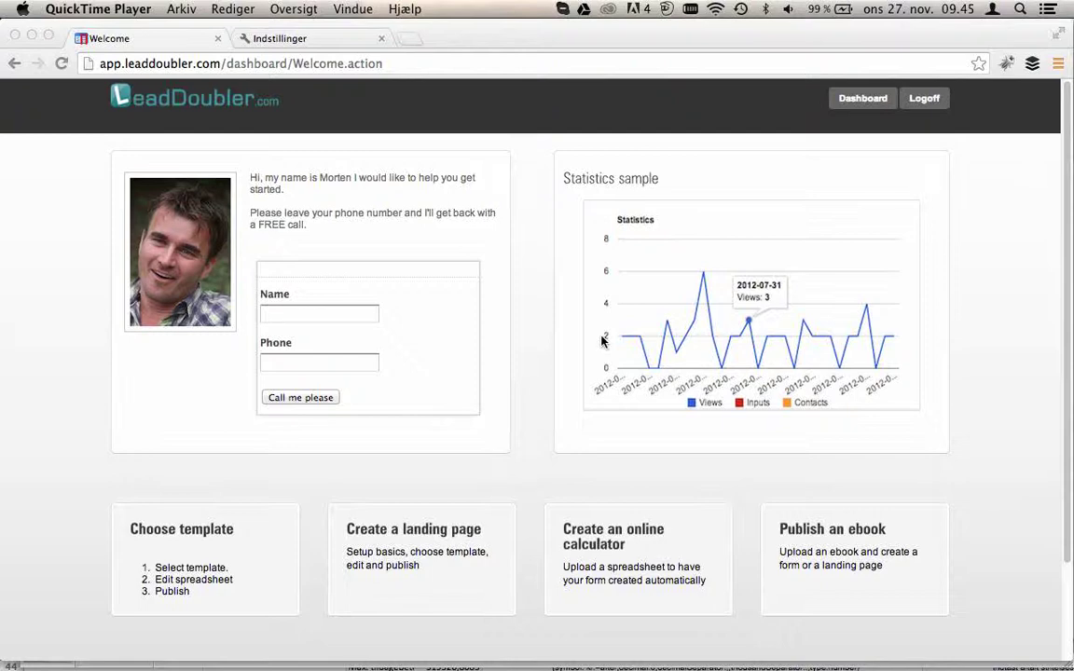
- Create a new landing page titled 'Conversion rate calculator' and save it
click(383, 558)
click(395, 558)
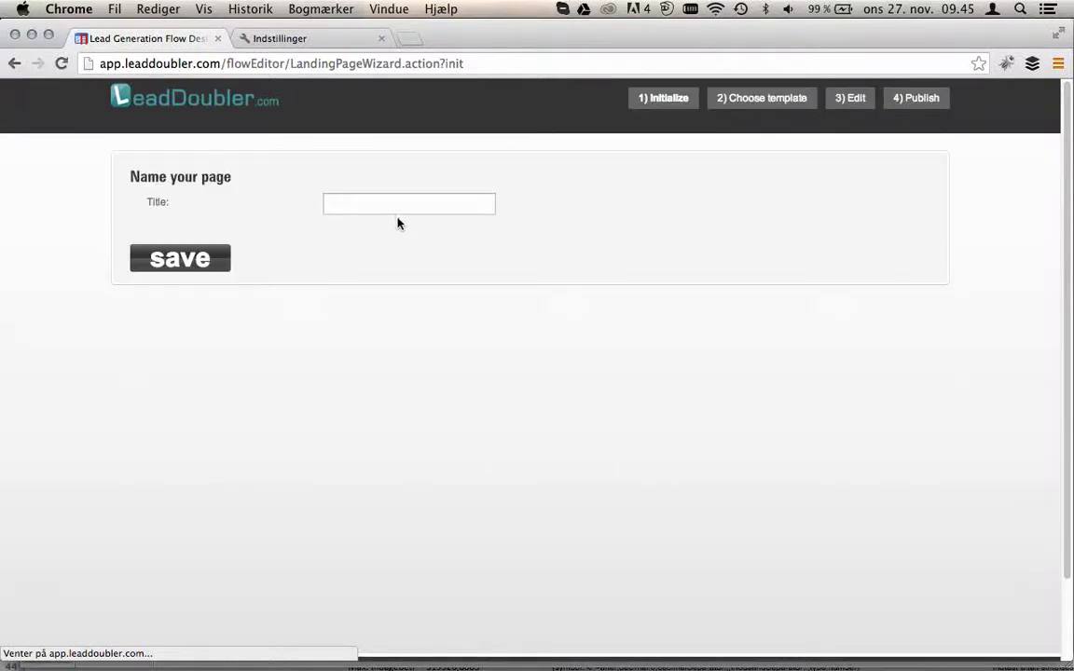
click(396, 202)
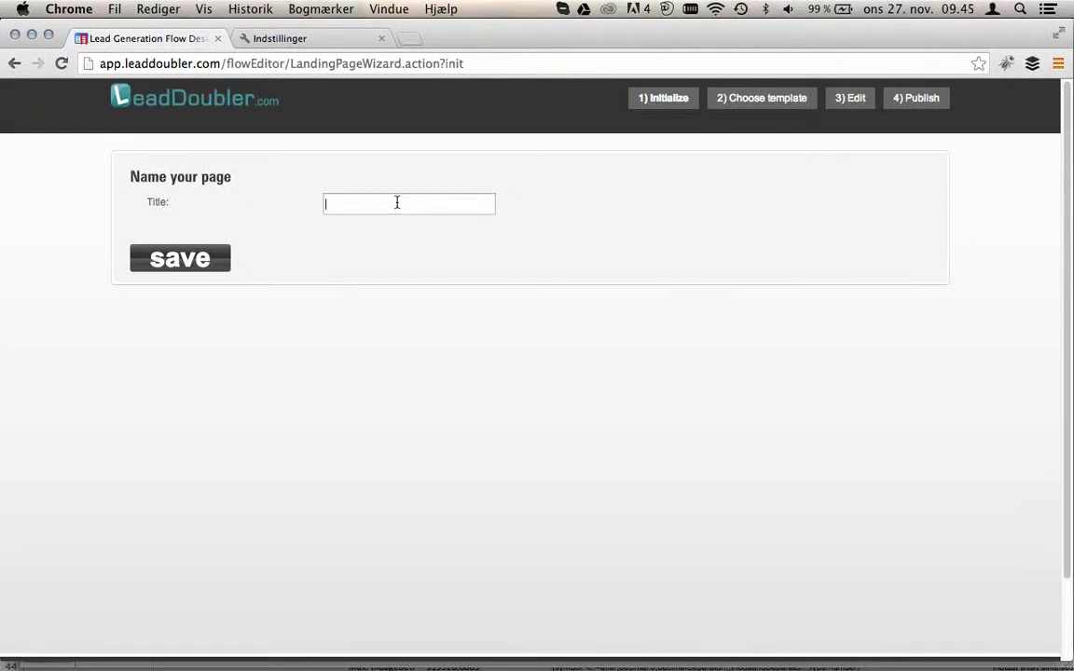
text(Conversion rate calcula)
key(BackSpace)
key(BackSpace)
text(tor)
click(171, 268)
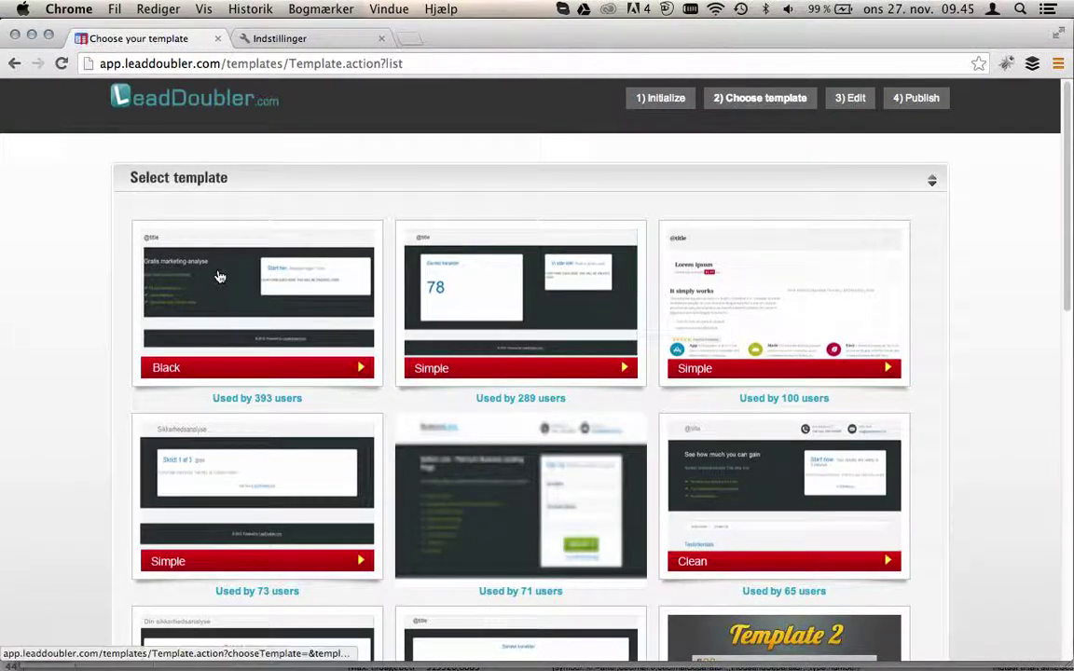
- Apply the Black template and replace the Lorem Ipsum heading with 'Calculate your conversion rate'
click(219, 277)
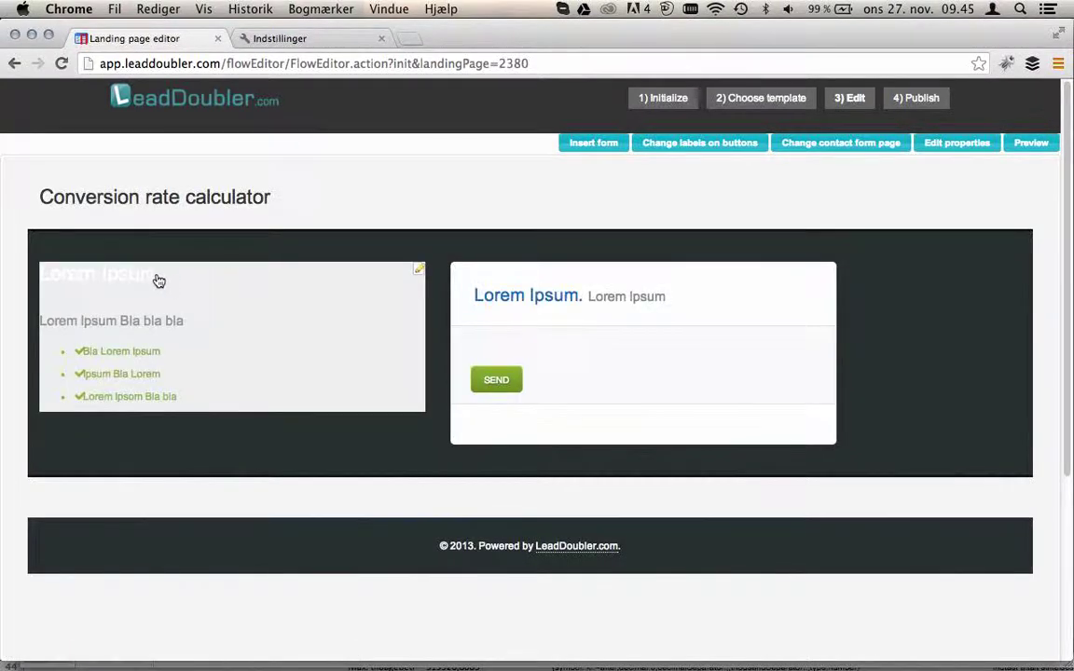
click(160, 282)
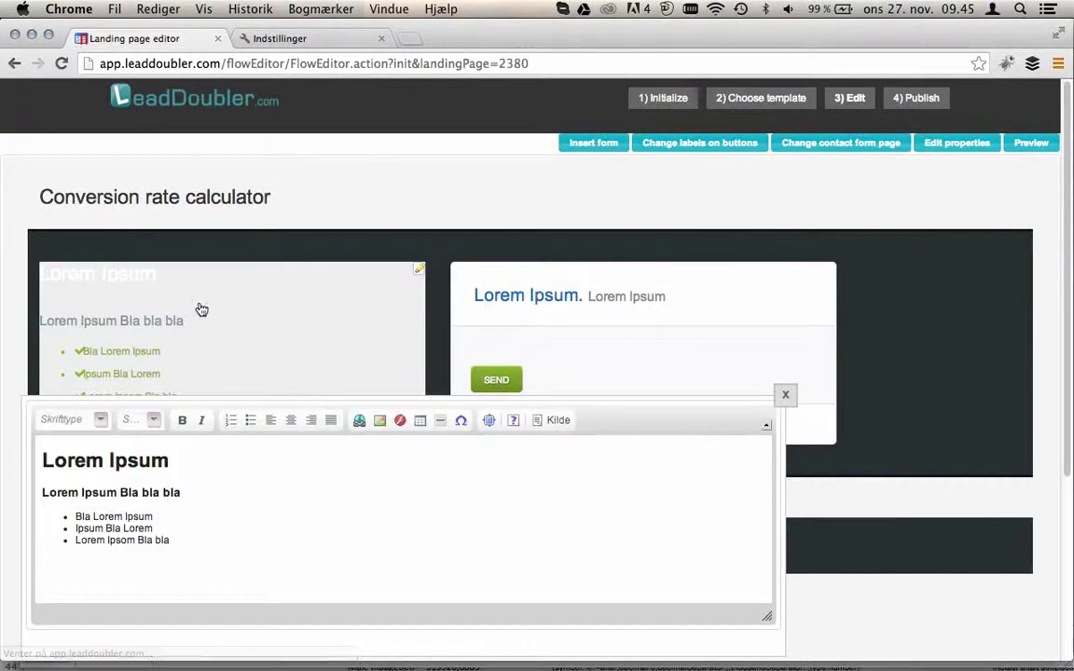
click(178, 461)
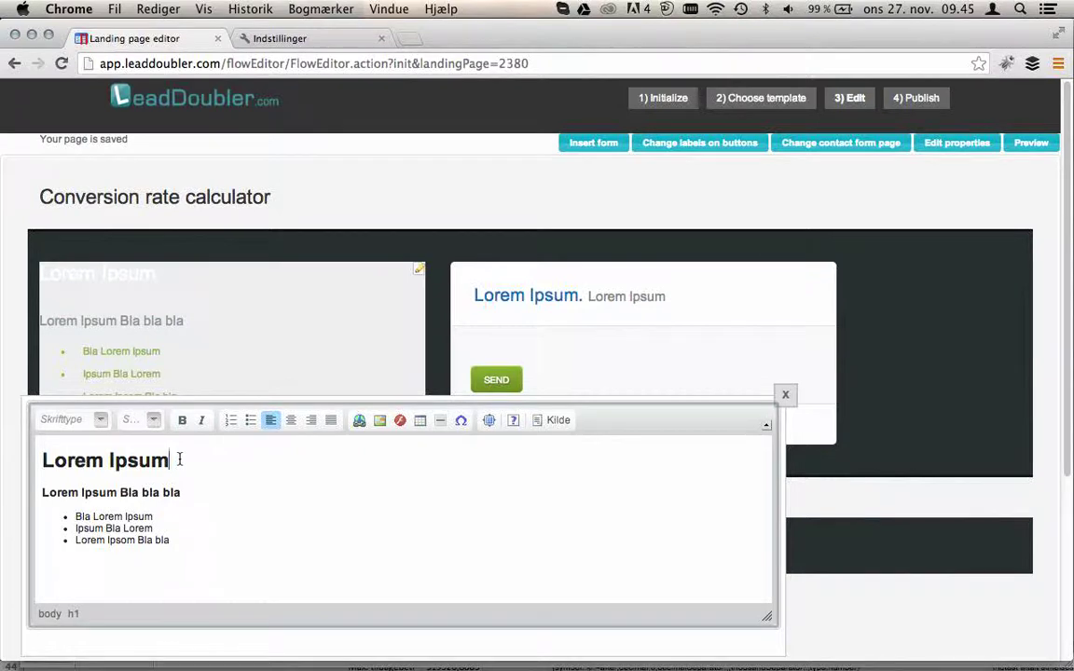
key(BackSpace)
key(BackSpace)
key(BackSpace)
key(BackSpace)
key(BackSpace)
key(BackSpace)
key(BackSpace)
key(BackSpace)
key(BackSpace)
key(BackSpace)
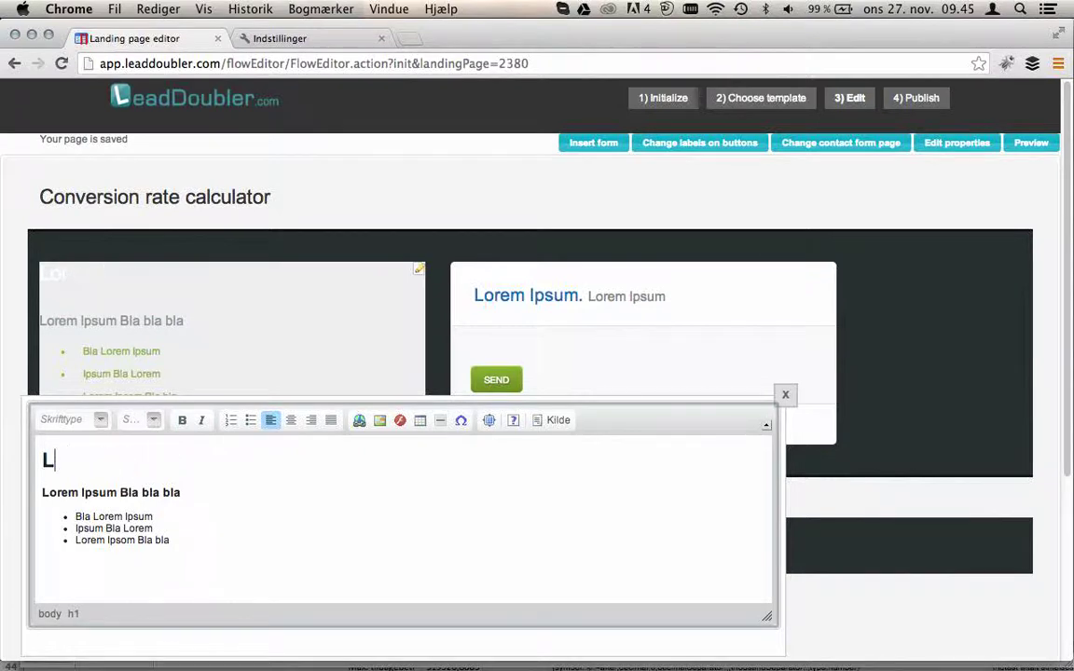
key(BackSpace)
text(Calcula)
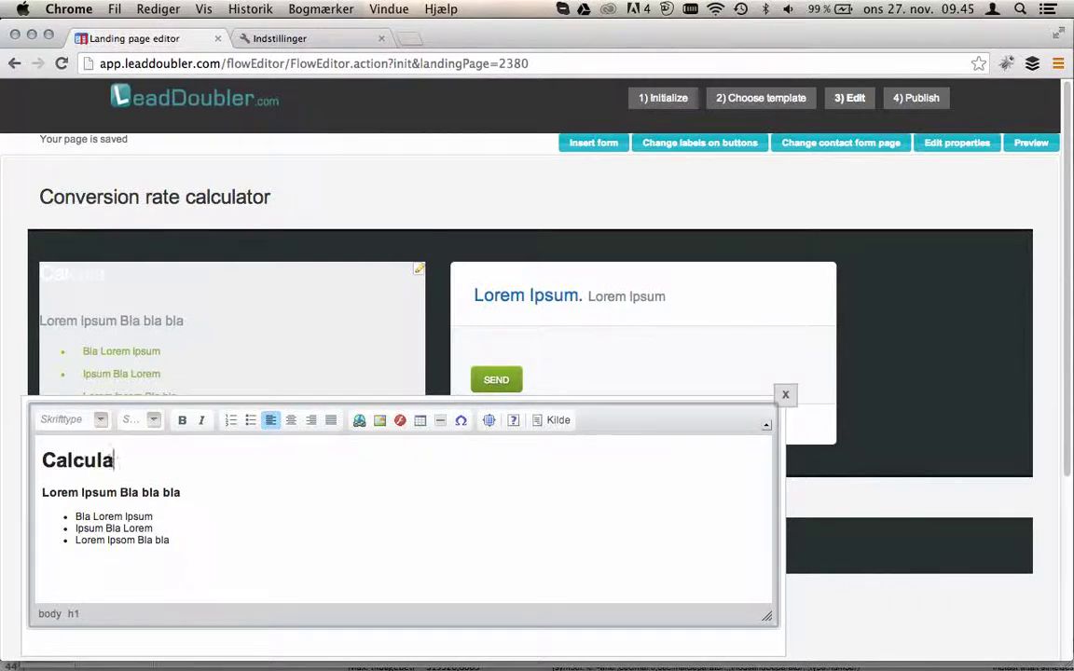
text(te youre)
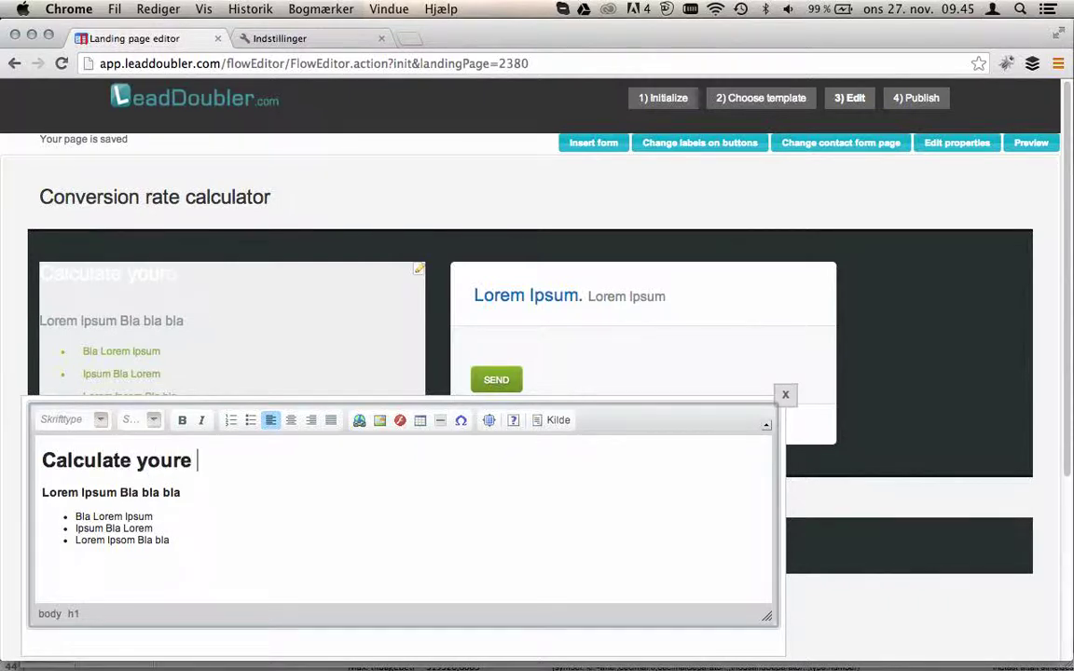
key(BackSpace)
text(conversi)
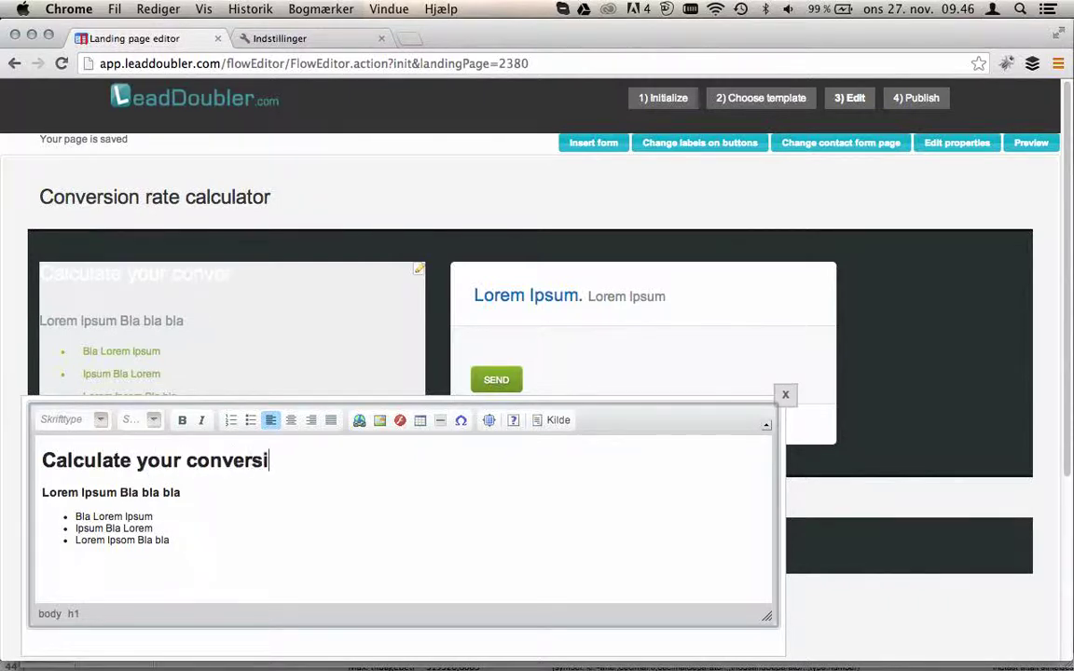
text(on rate)
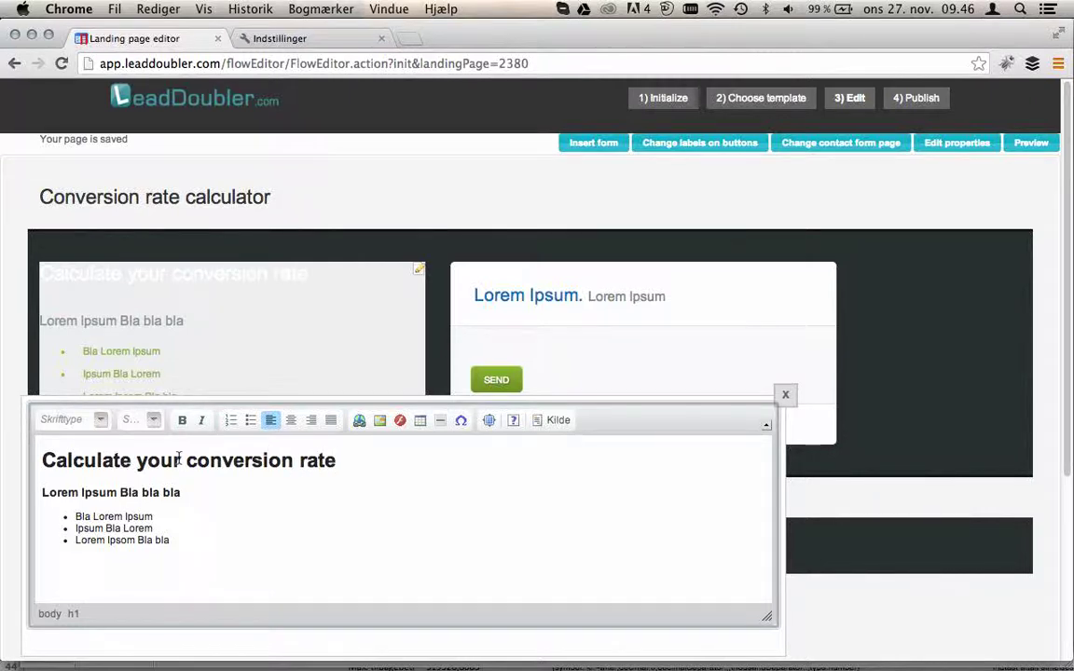
click(785, 395)
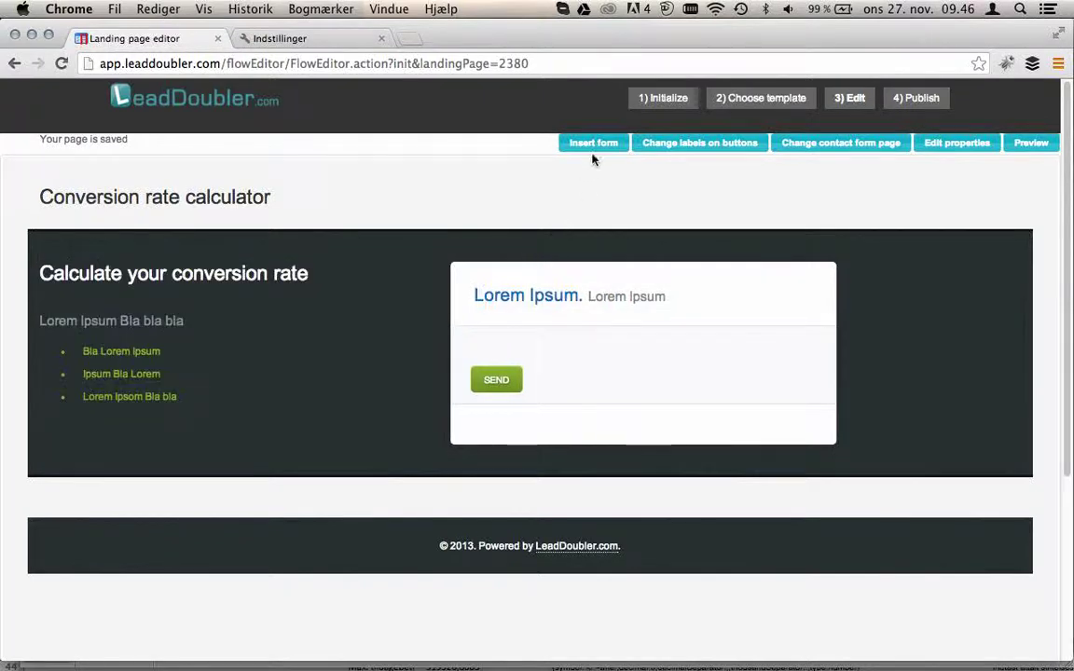
- Generate the form by uploading conversionrateexample.xlsx from the Google Drev beregnere folder
click(593, 149)
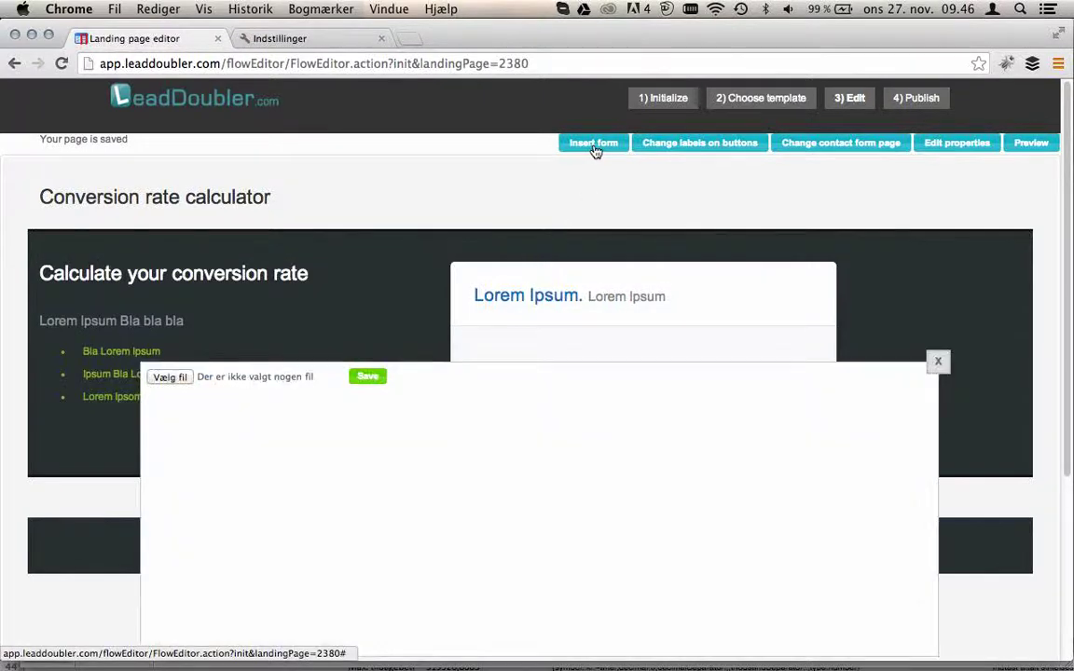
click(169, 377)
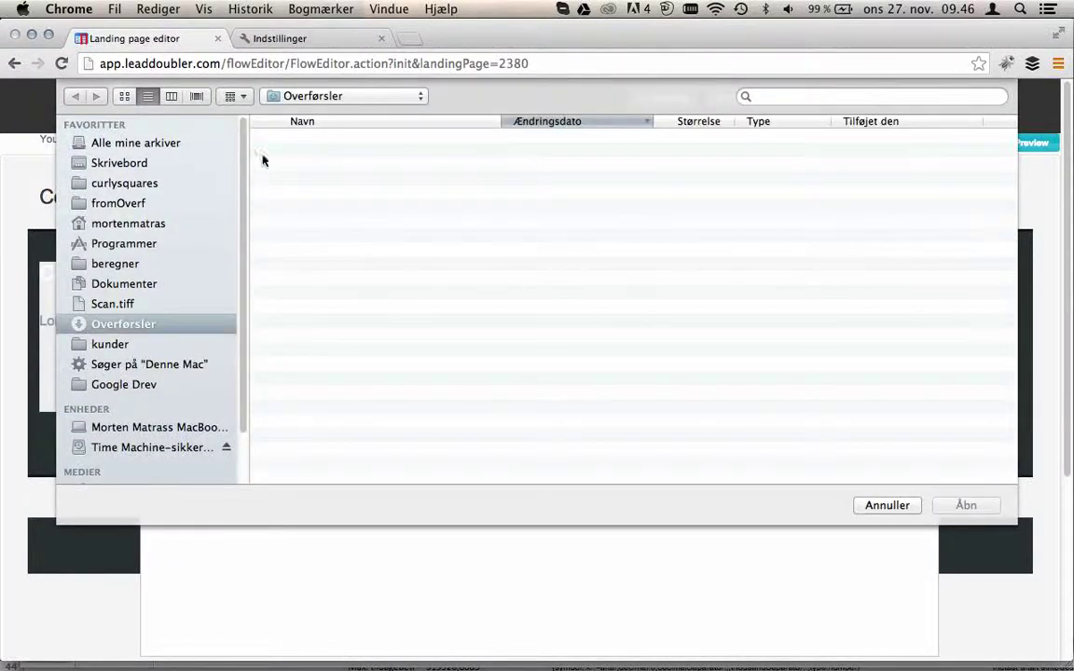
click(124, 384)
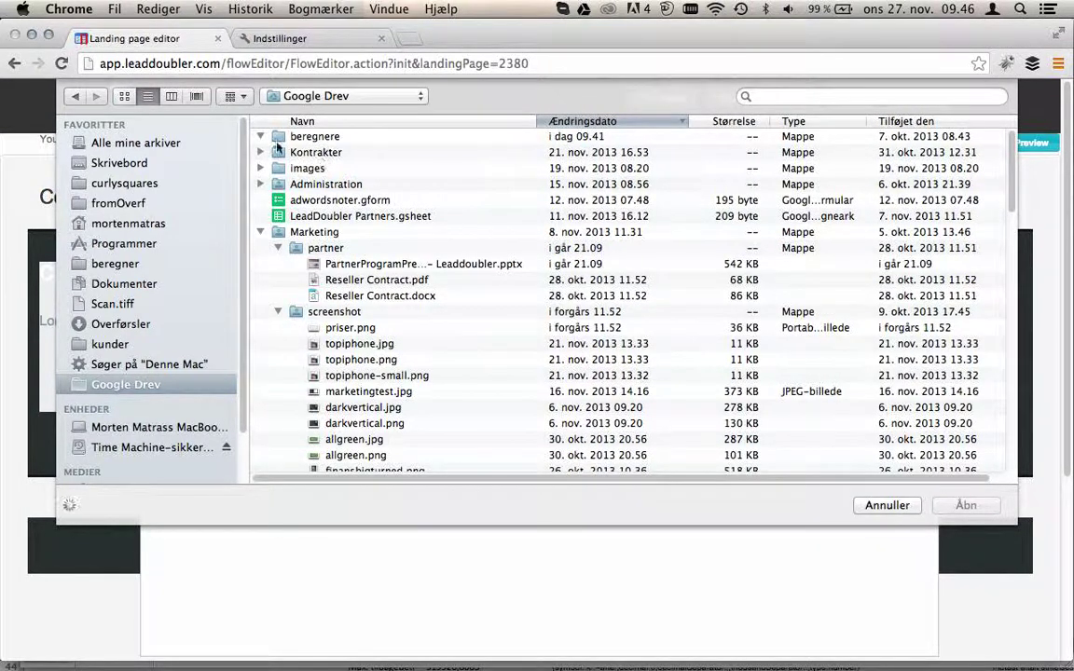
click(262, 137)
click(318, 157)
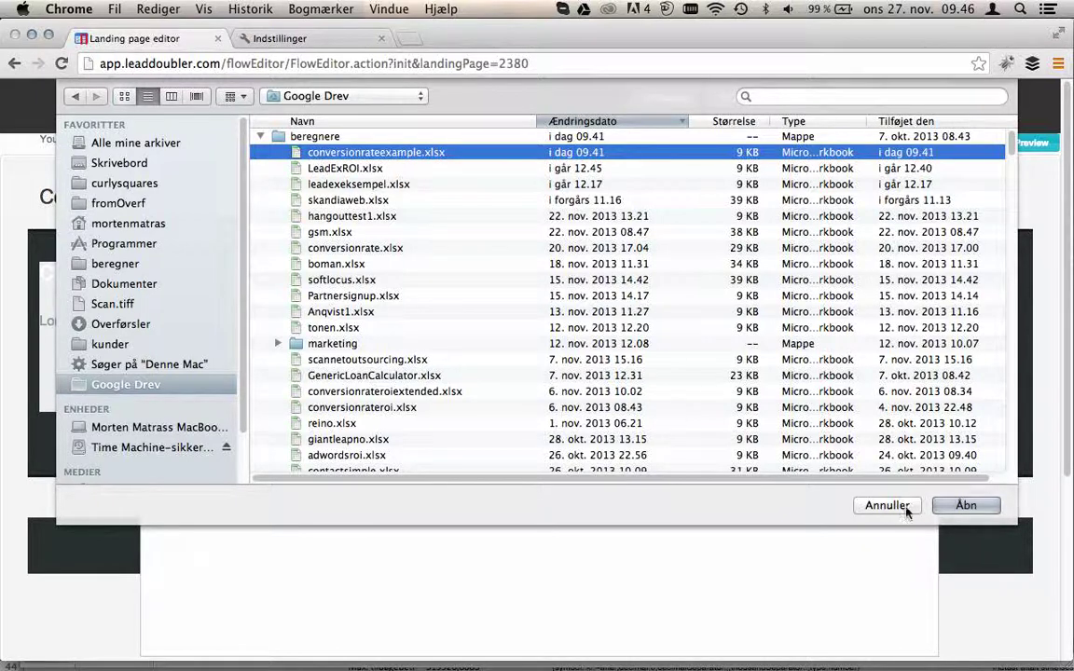
click(966, 506)
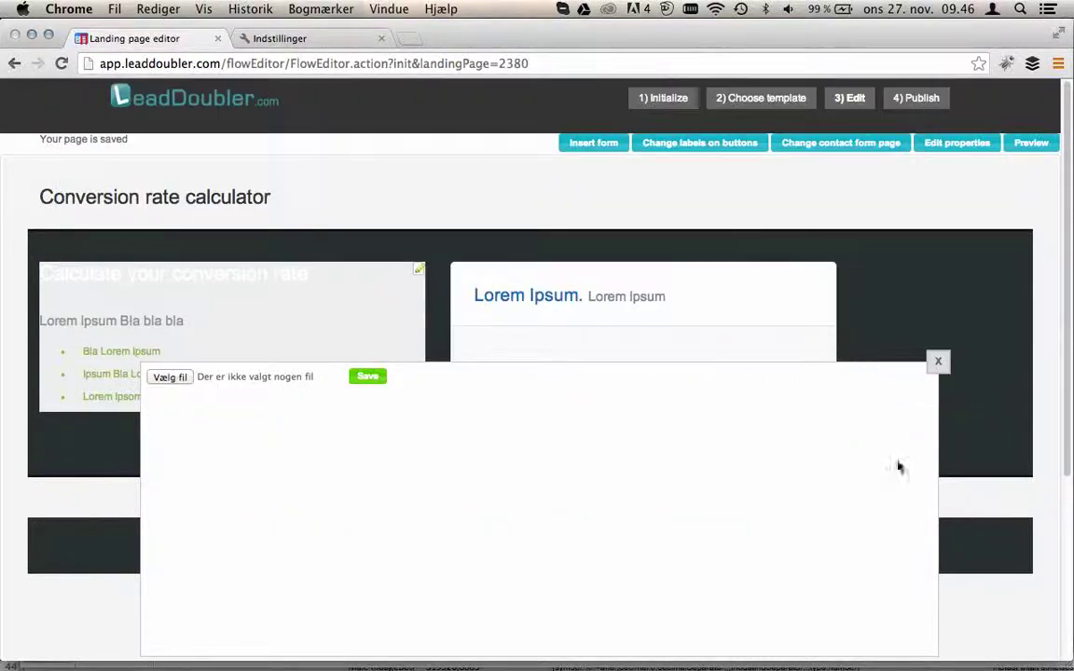
click(367, 380)
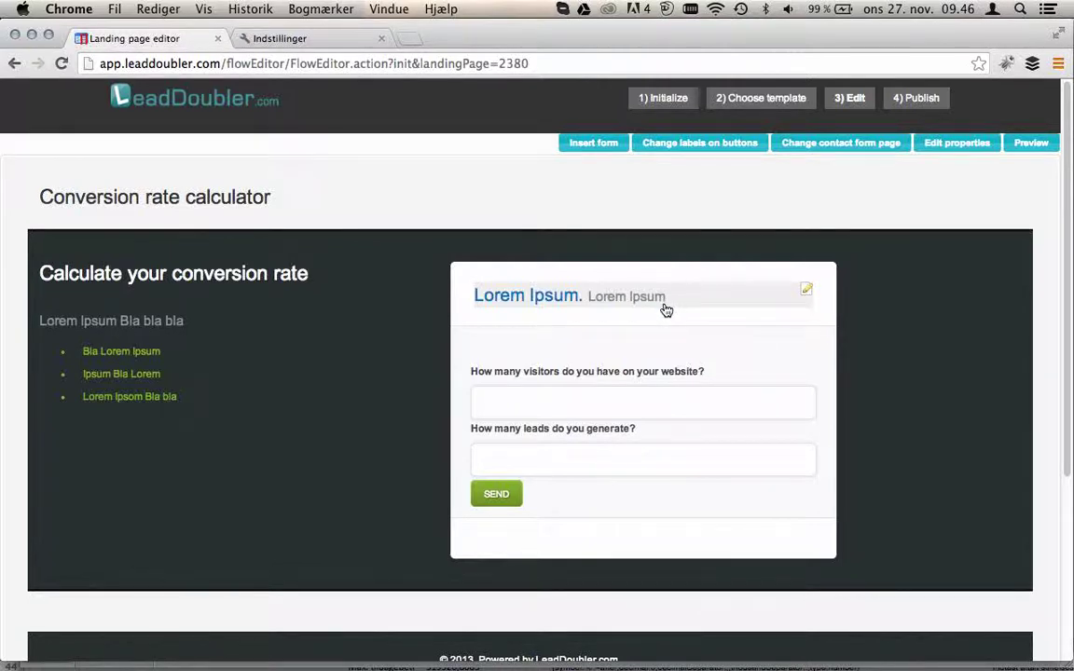
- Turn off Ask for full address and Require company name in the contact page settings, then save
click(818, 149)
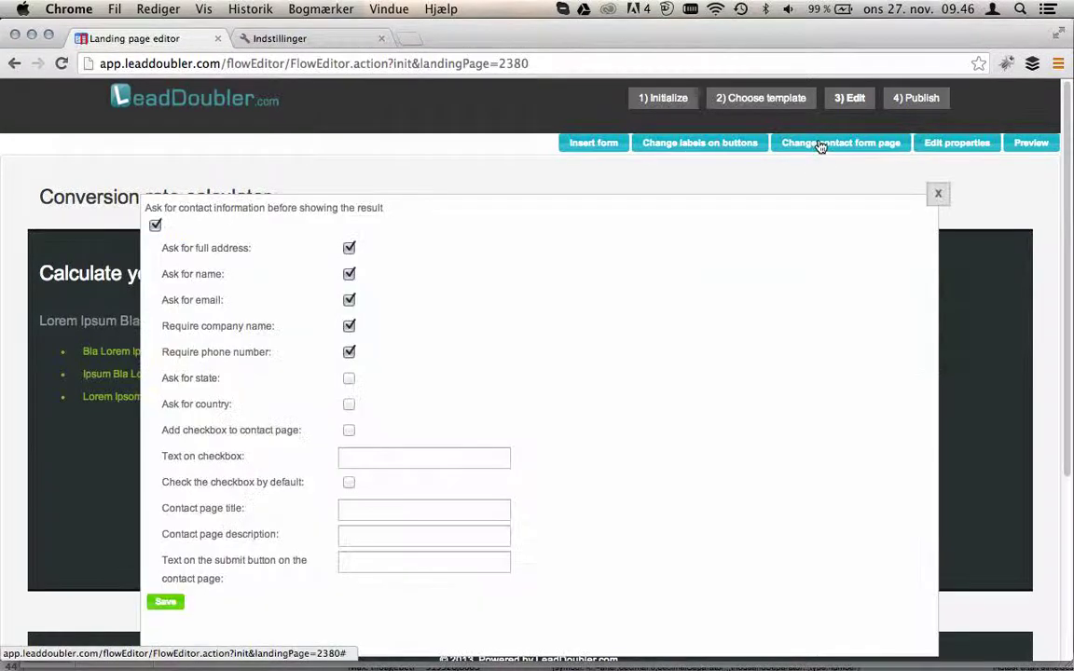
click(348, 250)
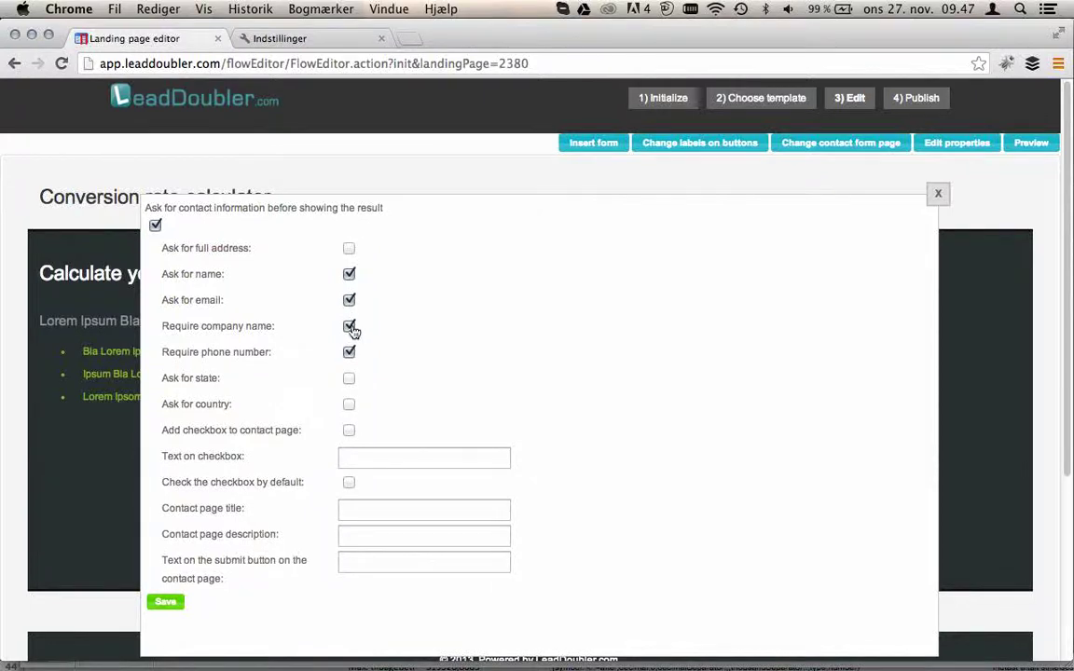
click(349, 326)
click(167, 605)
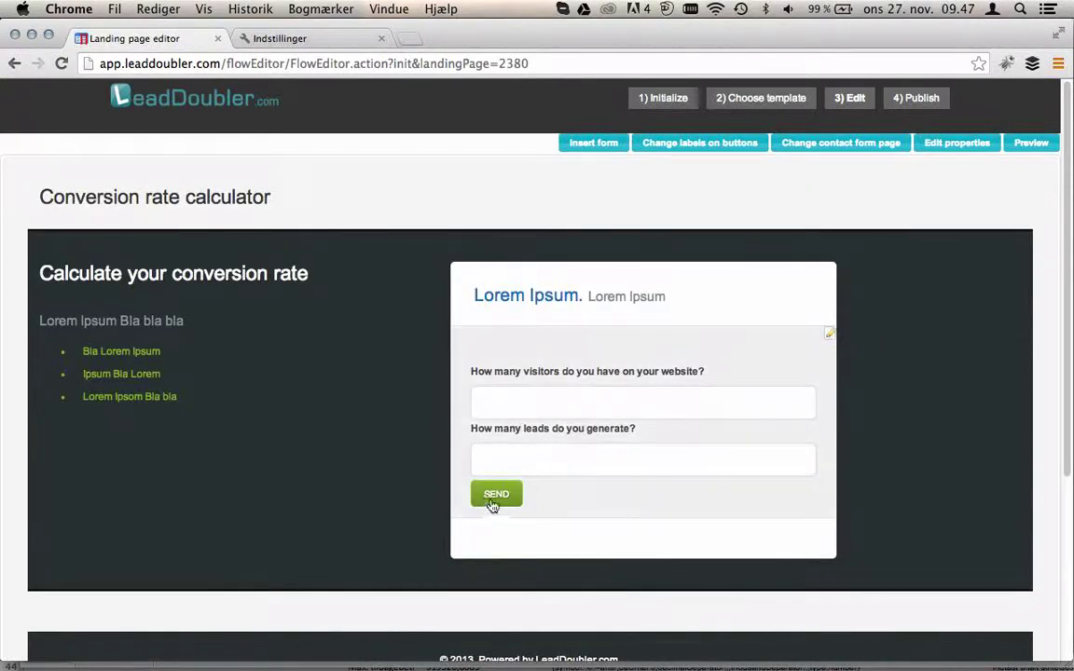
- Set the submit button label to 'Start' in the button settings and save
click(697, 143)
click(374, 378)
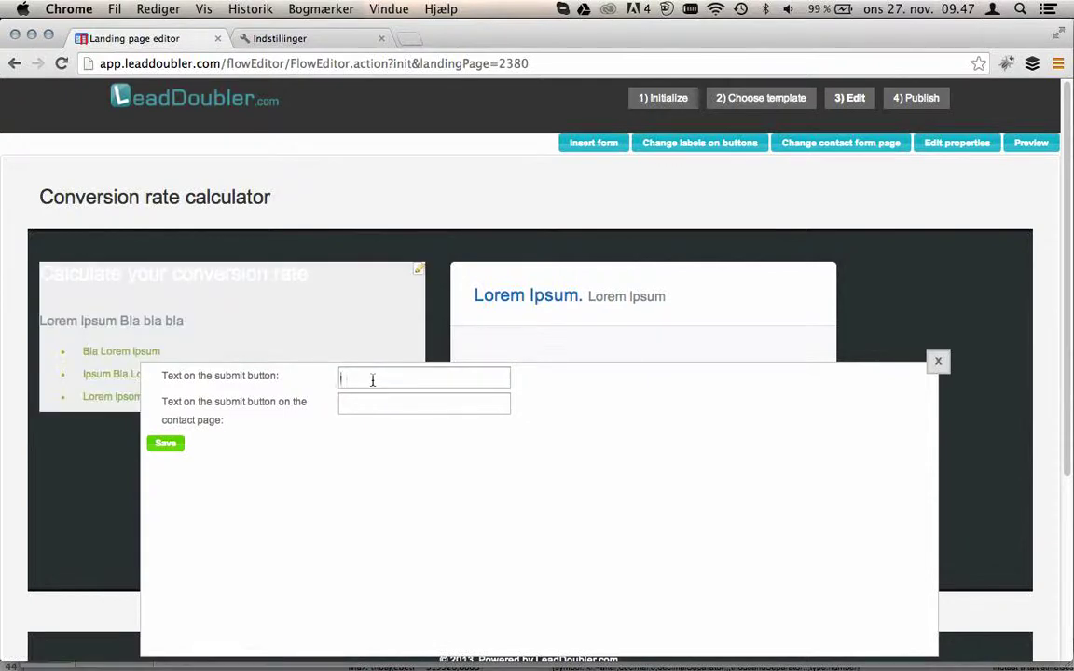
text(Start)
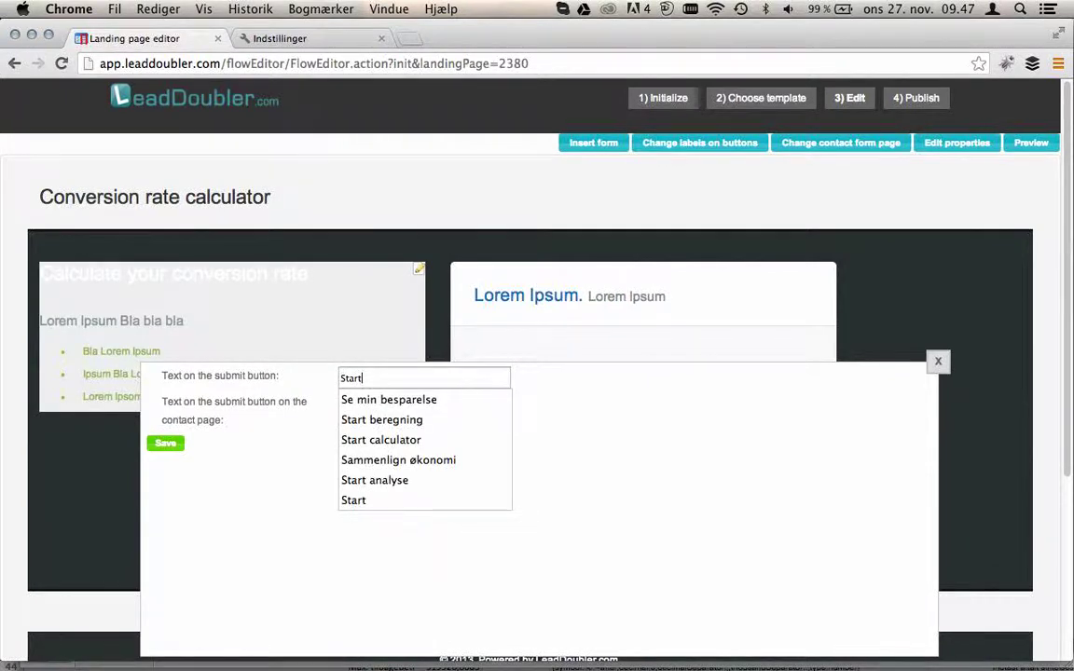
click(175, 446)
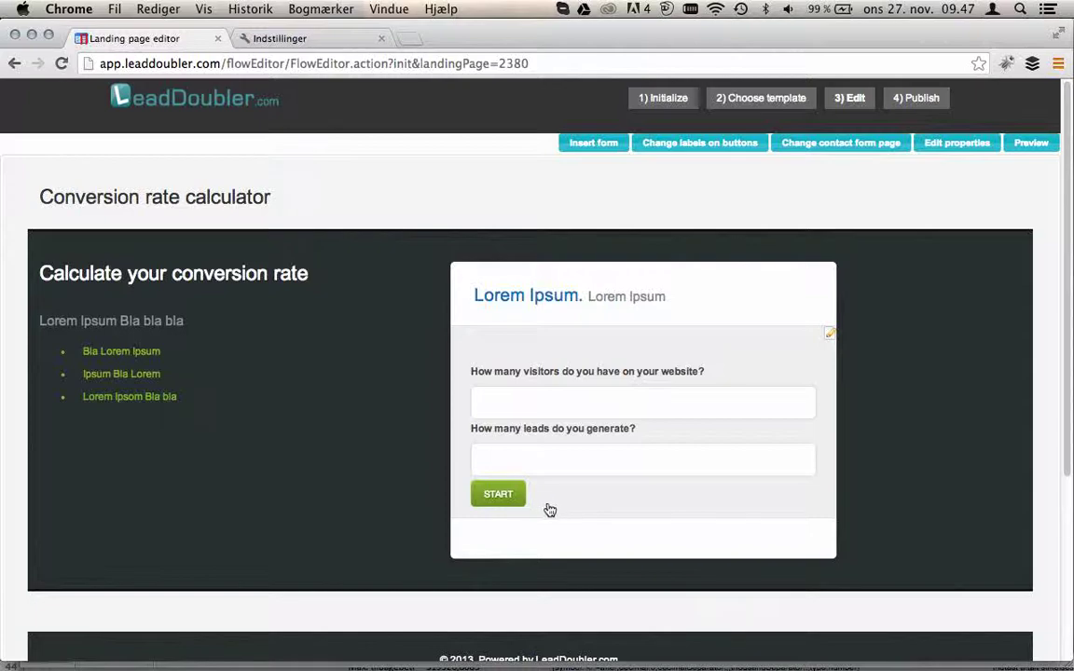
key(super+Tab)
key(super+Tab)
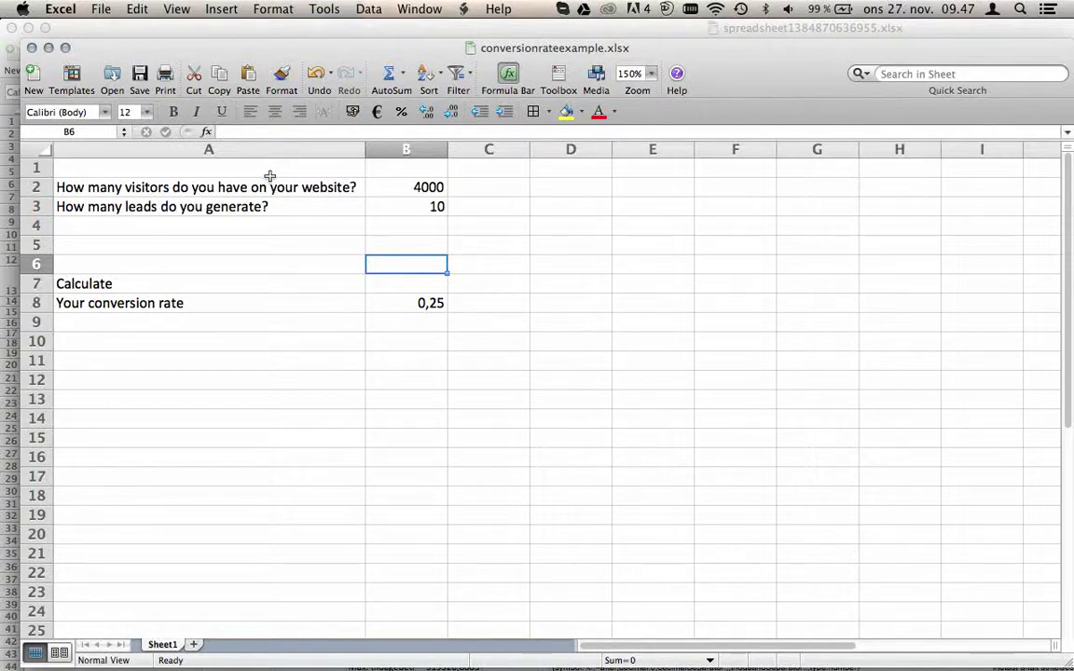
click(106, 283)
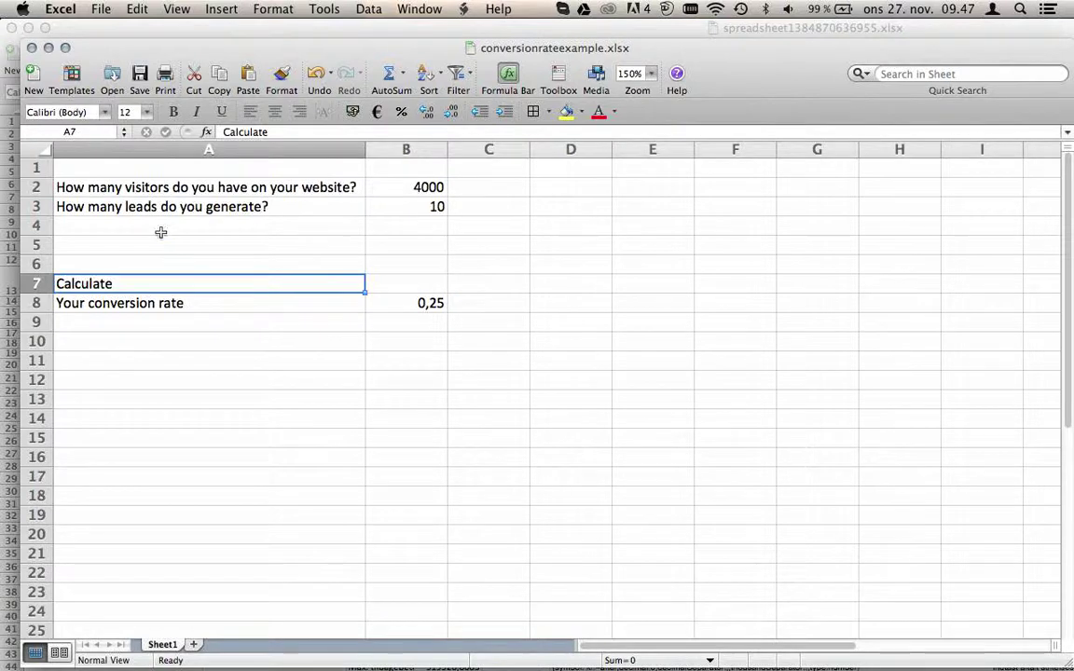
drag(167, 168, 169, 254)
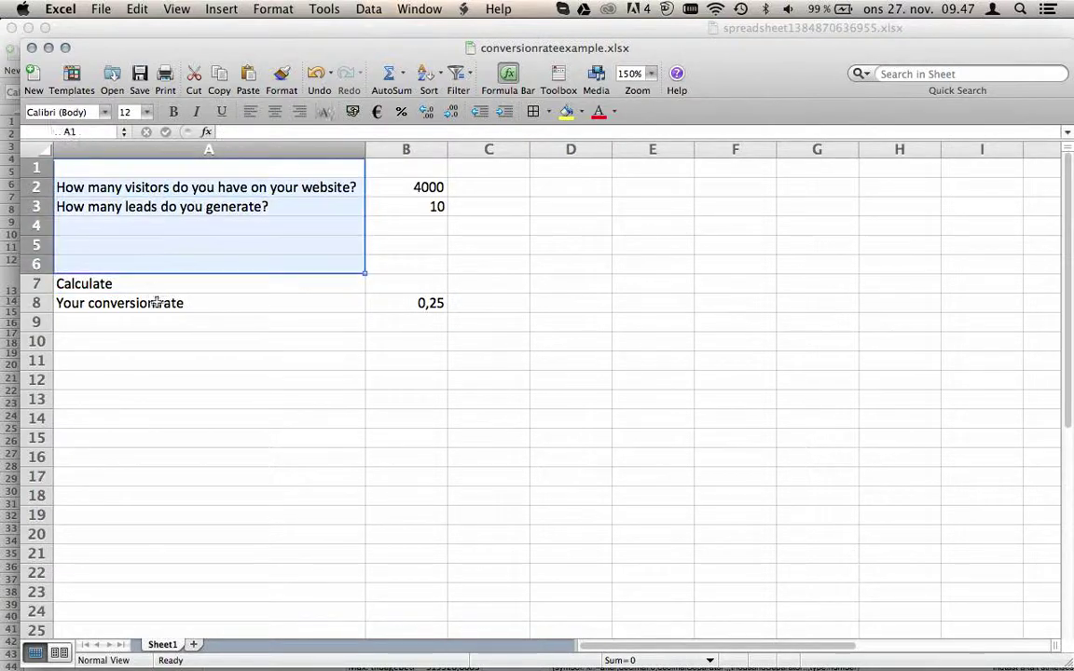
drag(156, 303, 136, 494)
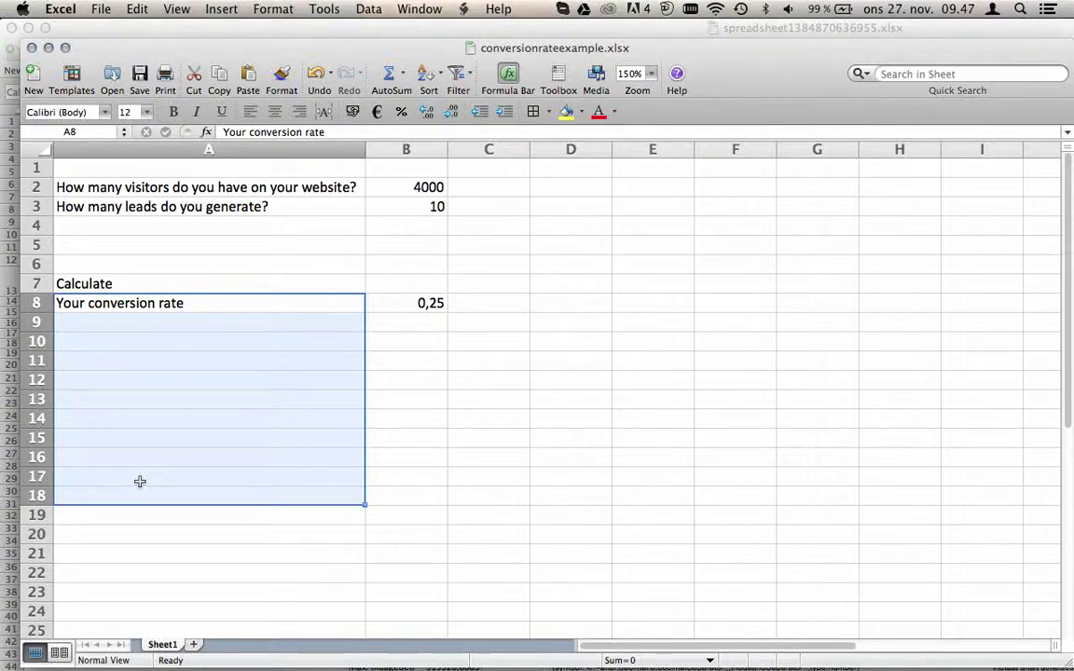
click(438, 305)
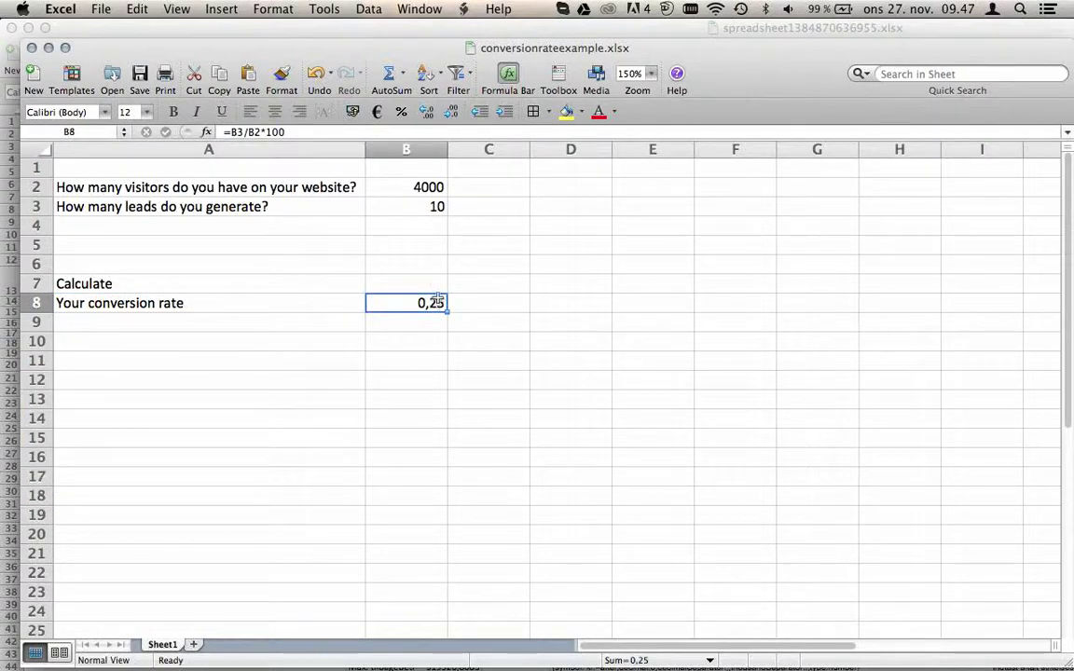
double_click(437, 303)
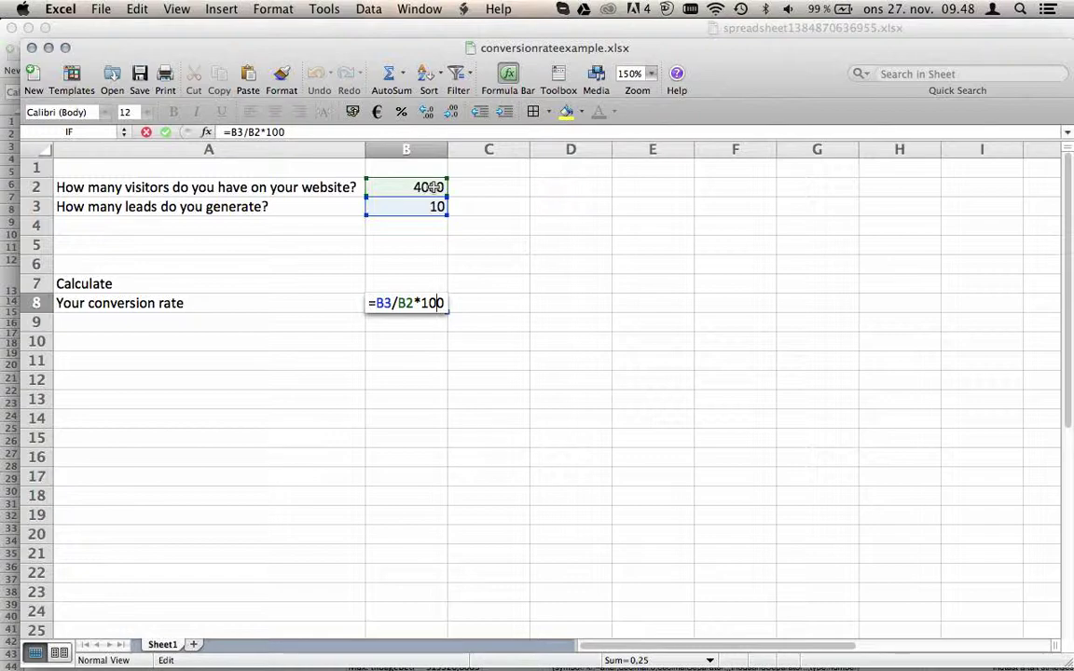
- Preview the page and run the calculator with 3000 visitors and 30 leads
key(super+Tab)
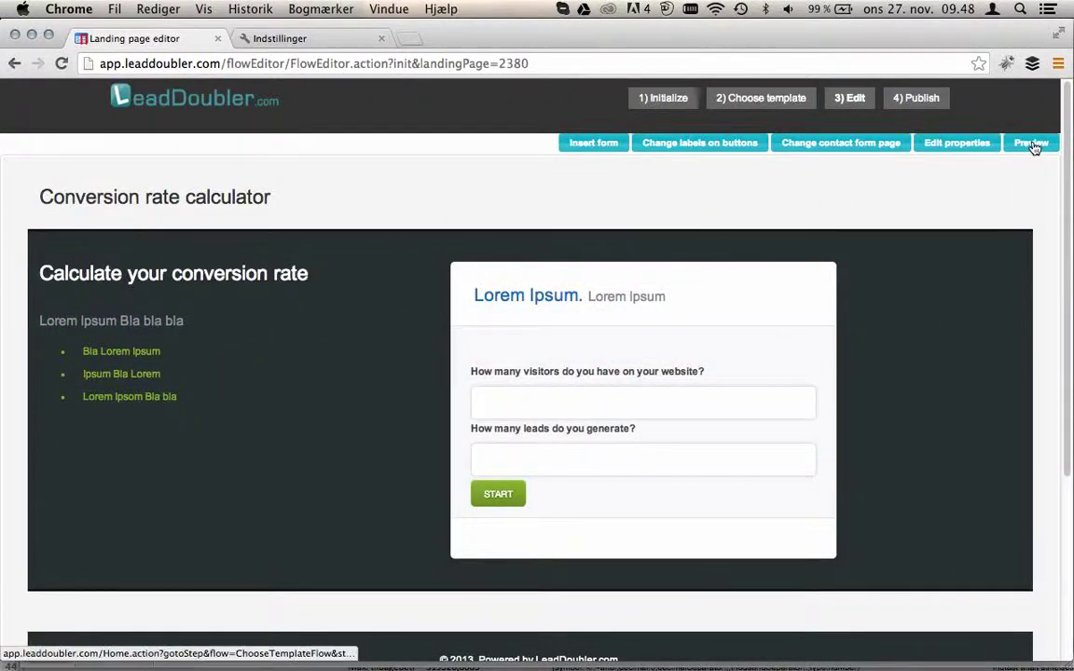
click(1030, 143)
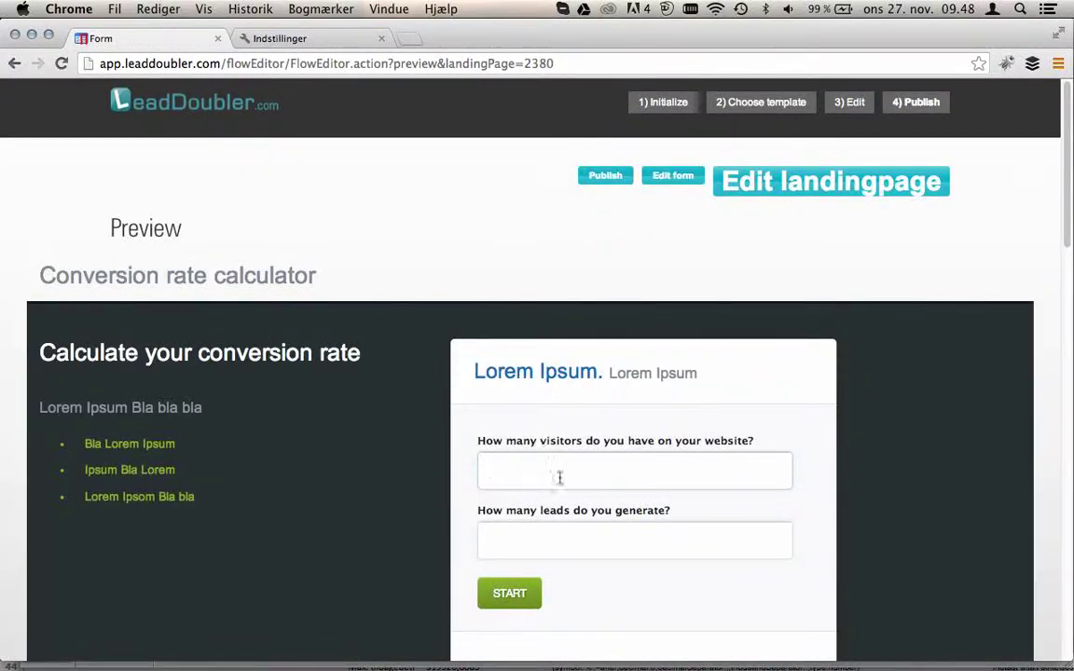
text(3000)
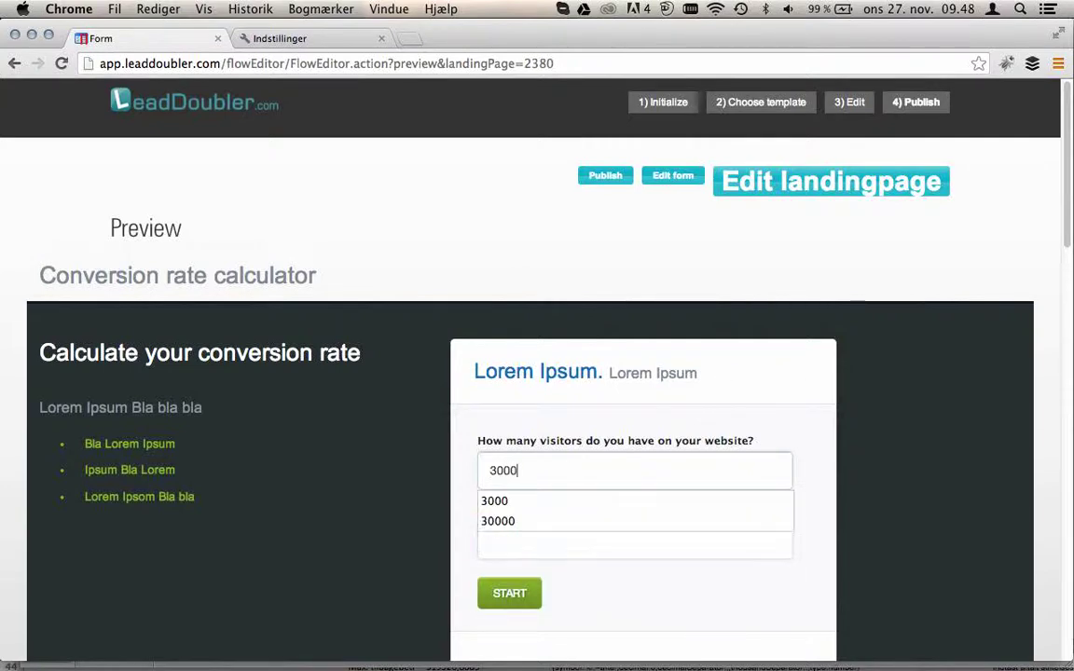
key(Tab)
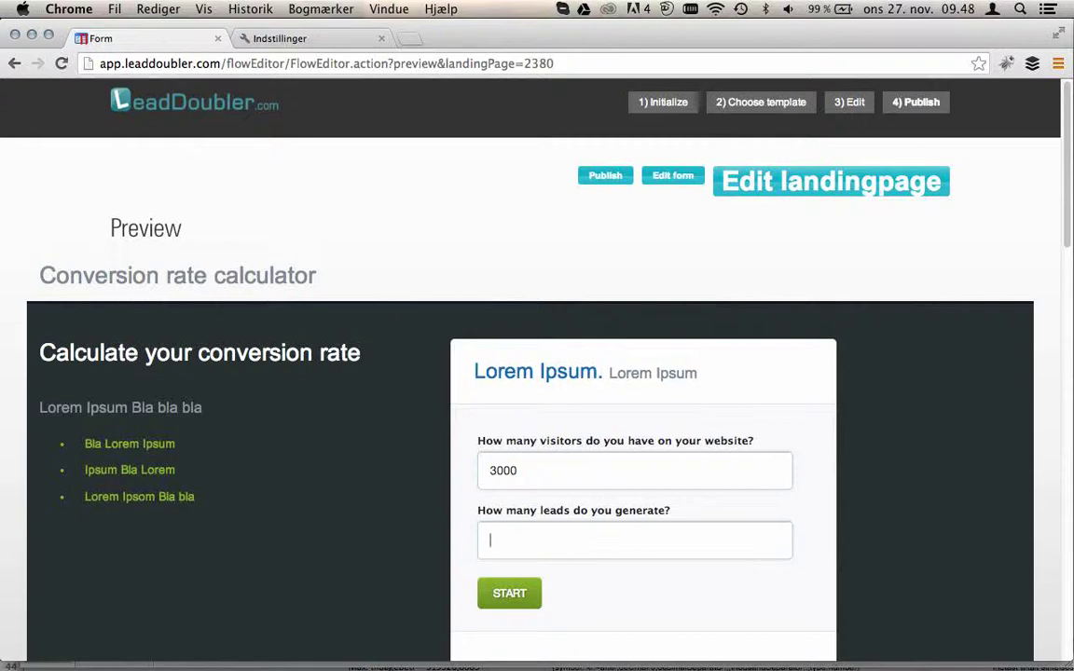
text(30)
key(Tab)
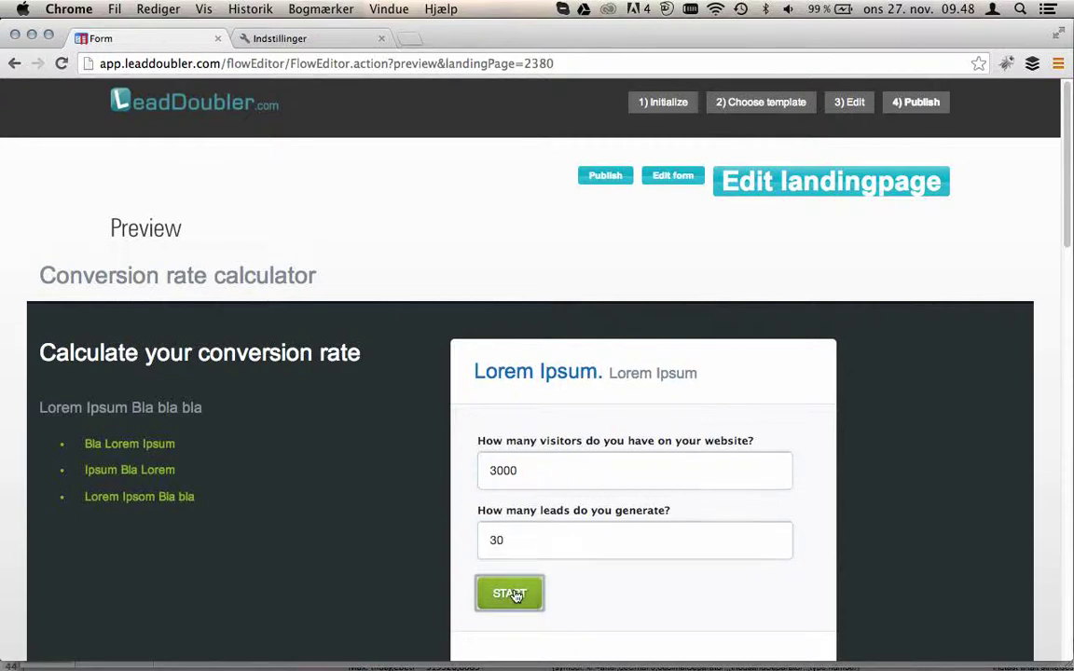
click(510, 594)
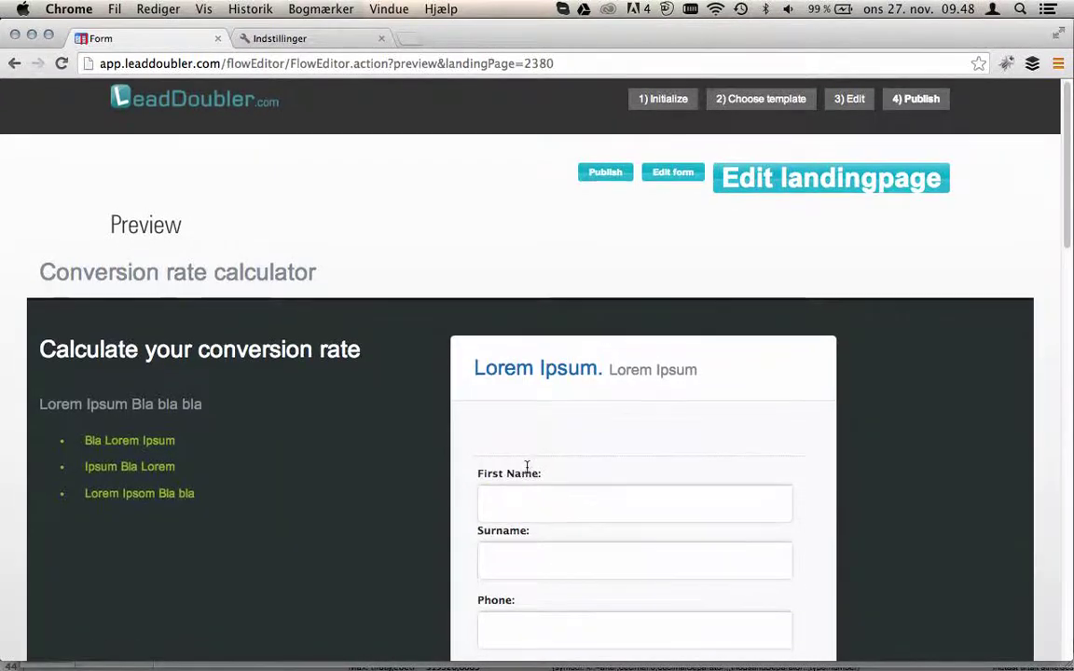
- Fill in the contact form with the test lead's first name, surname, phone number and e-mail
scroll(534, 422, down, 2)
click(535, 422)
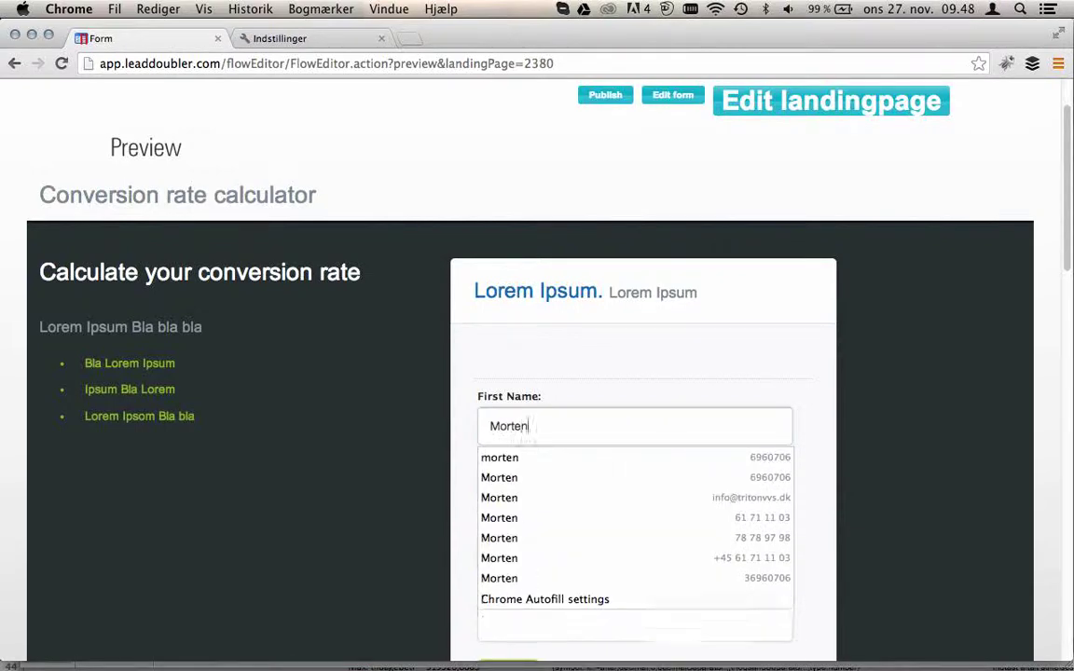
key(Tab)
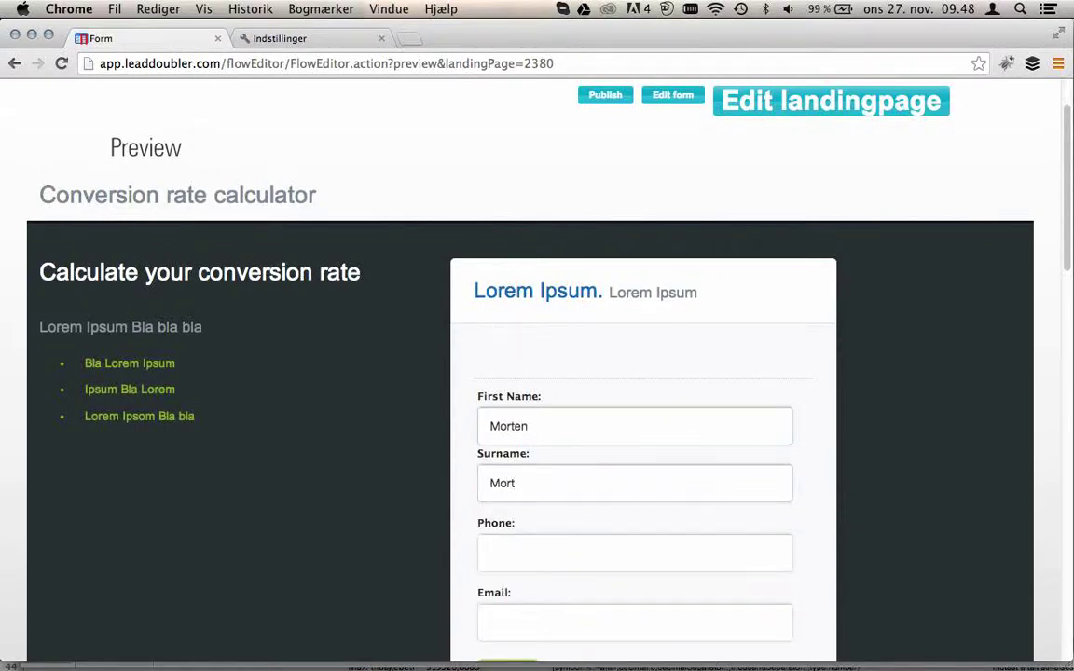
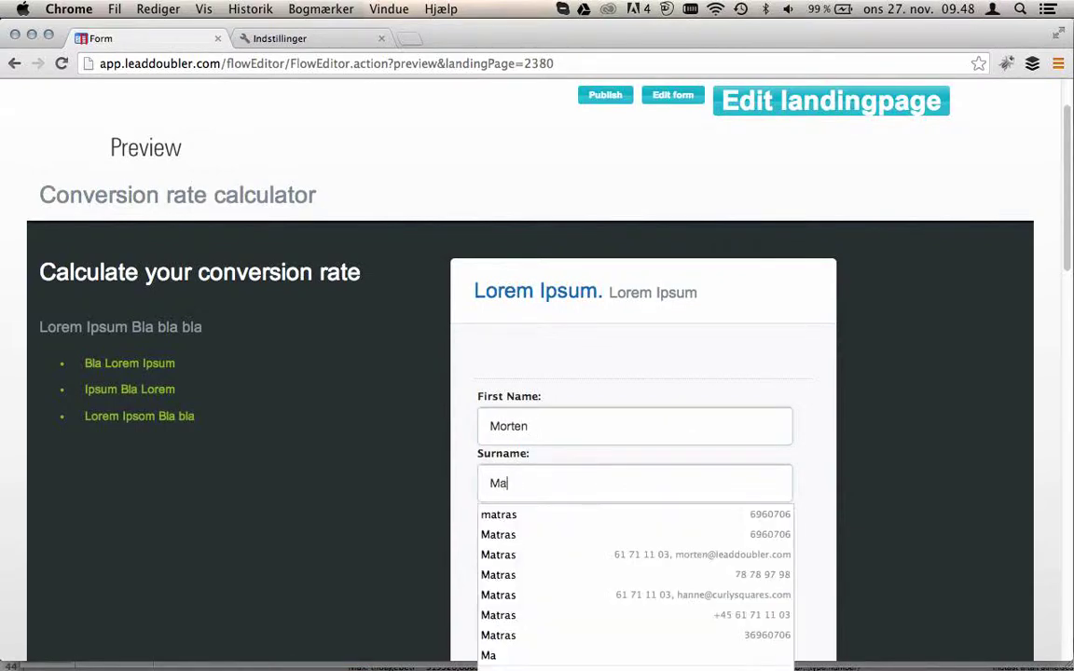
key(Tab)
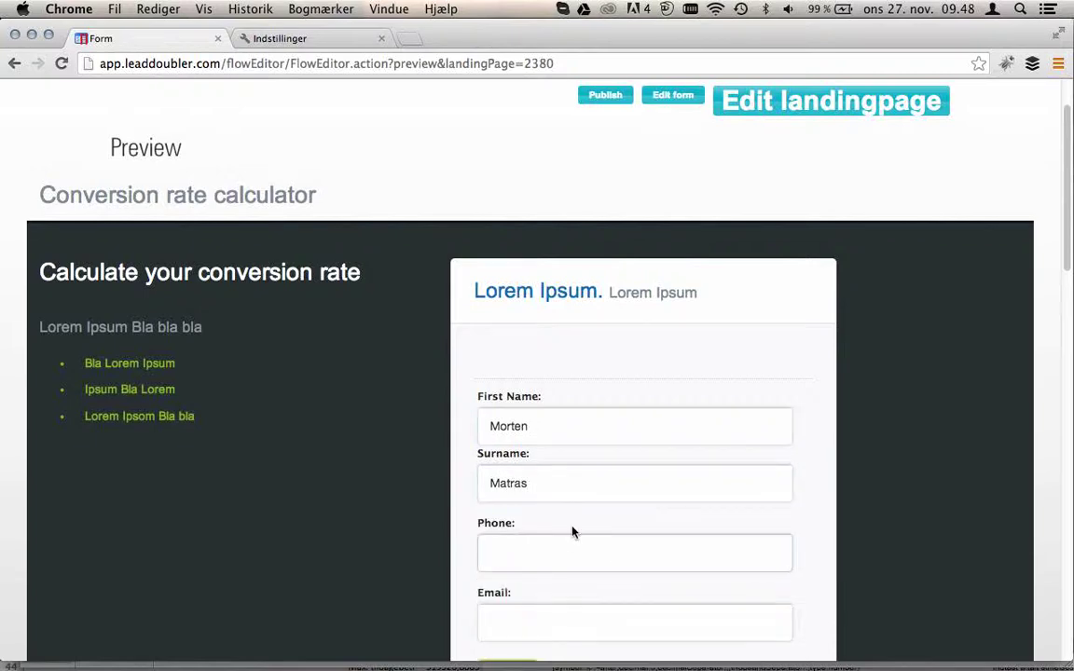
text(8989898)
key(Tab)
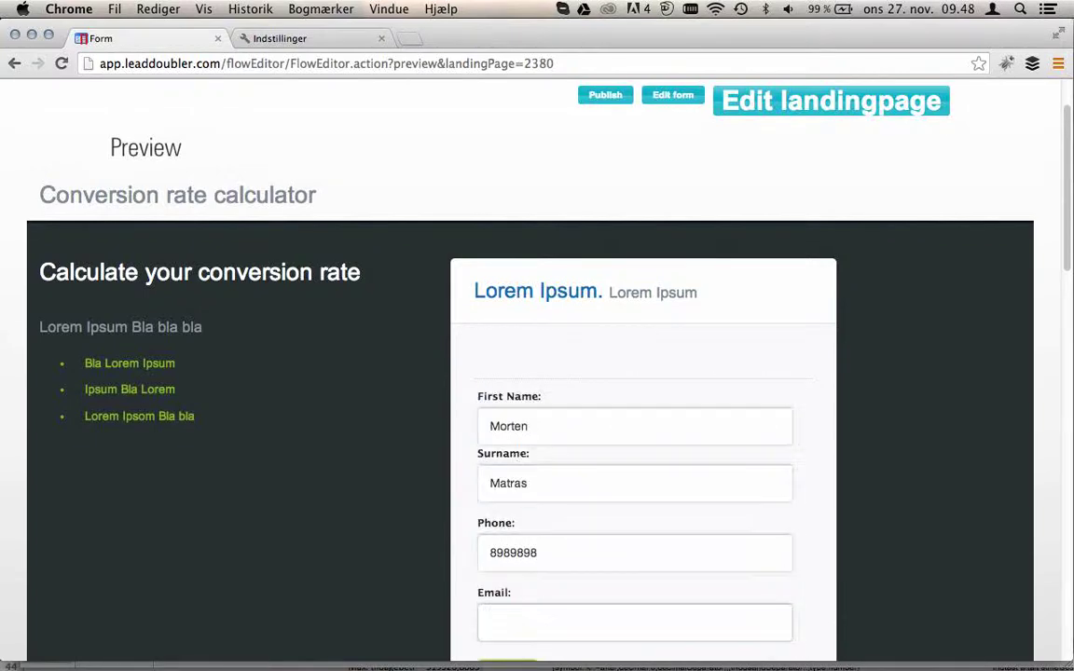
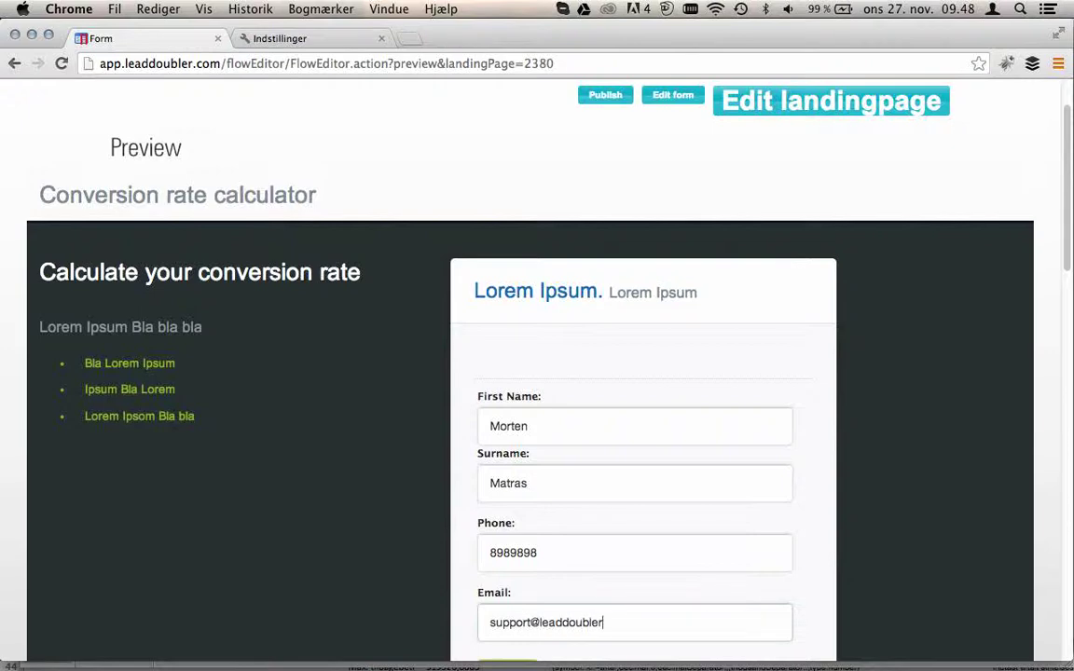
scroll(604, 510, down, 3)
click(517, 495)
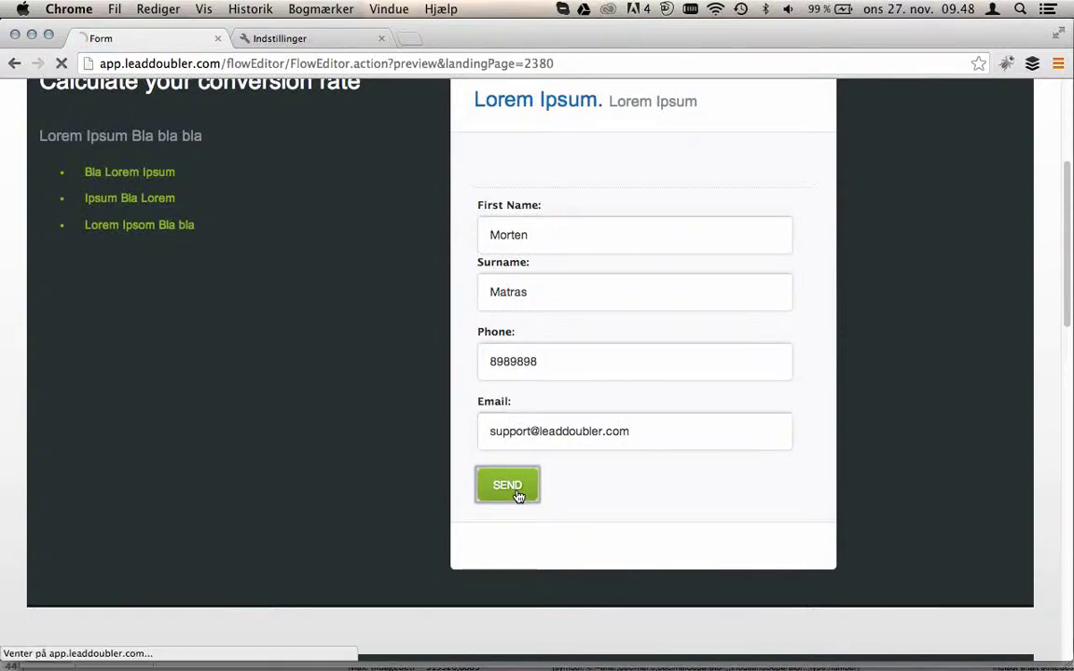
scroll(746, 277, up, 1)
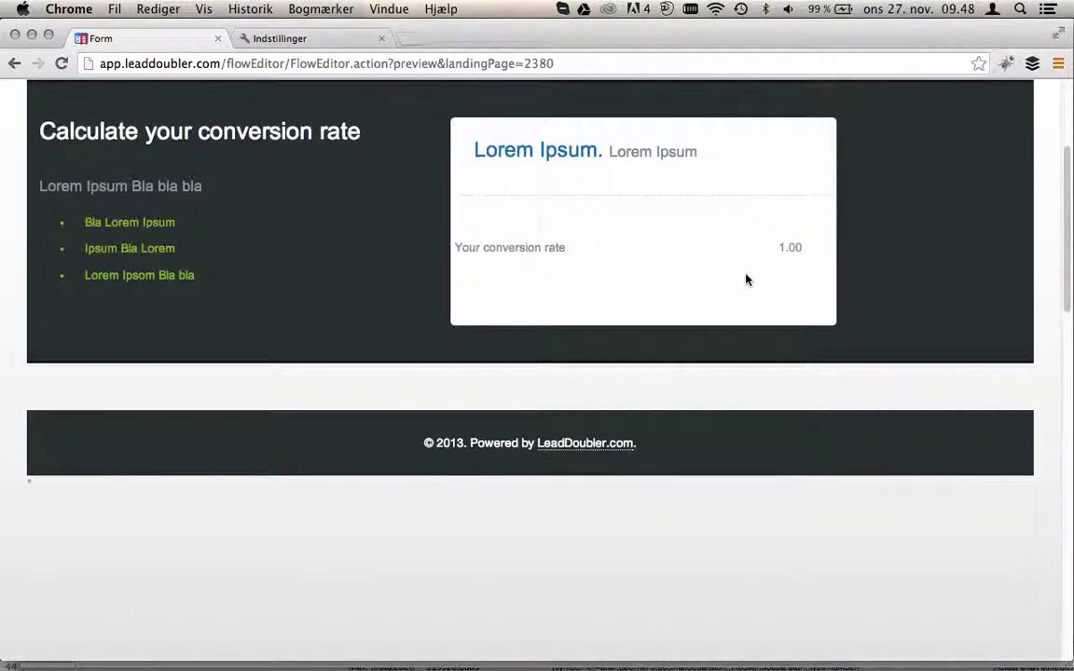
scroll(746, 277, up, 1)
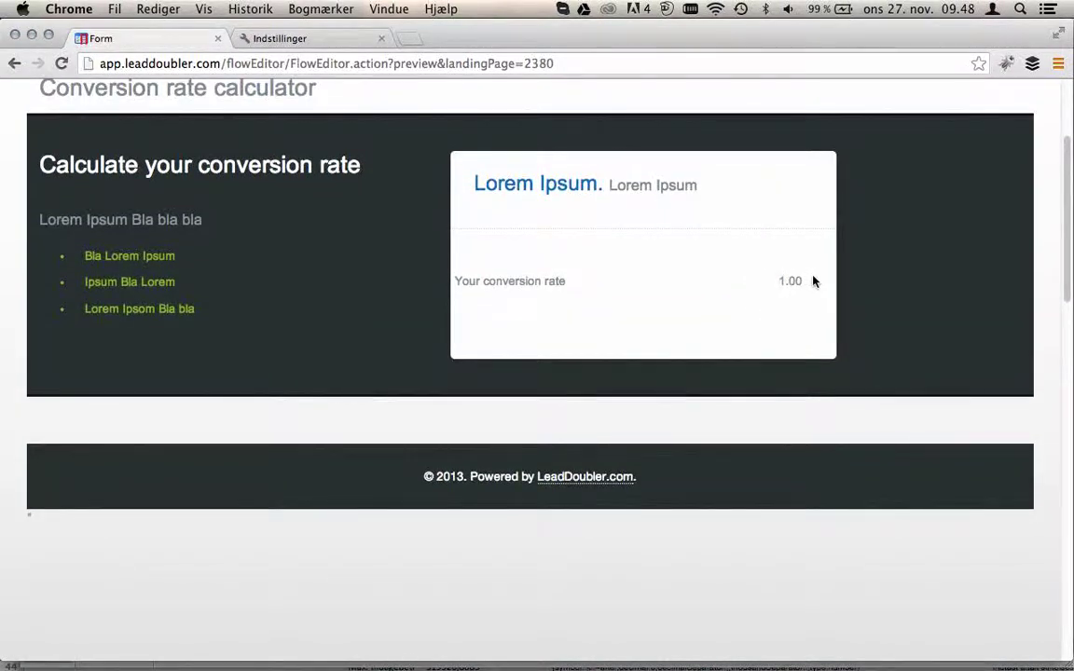
scroll(812, 280, up, 3)
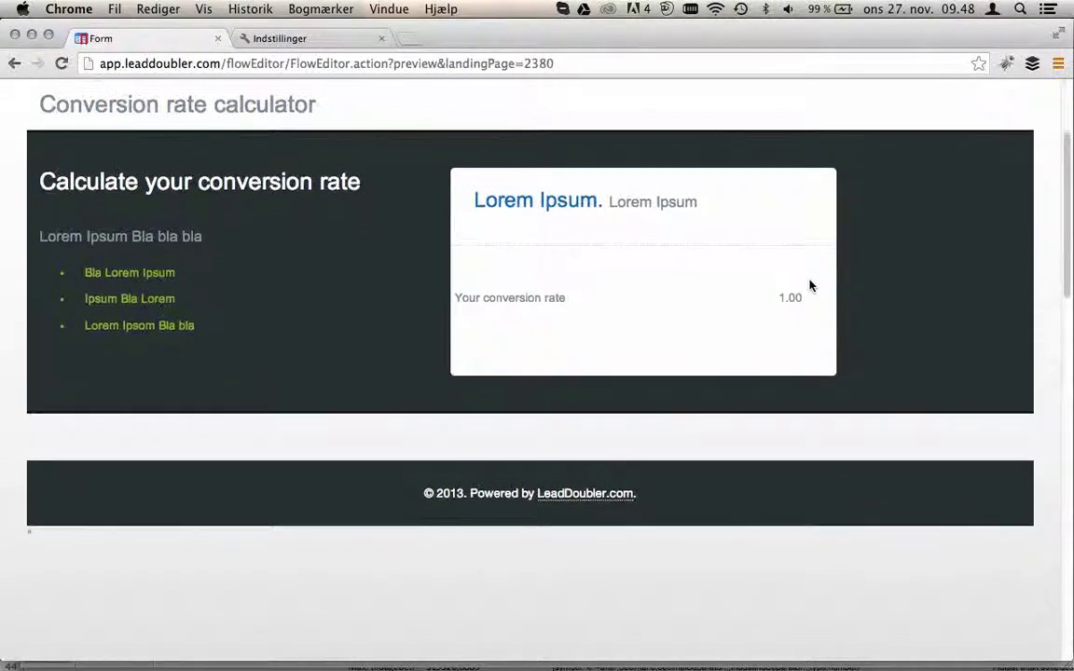
scroll(810, 284, up, 2)
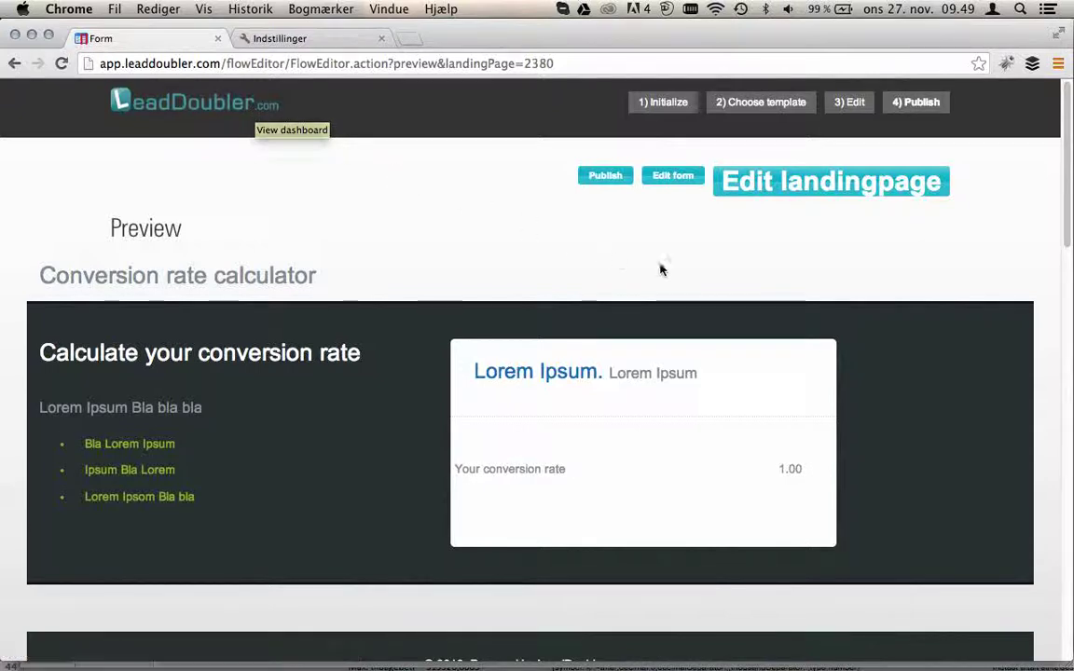
- Publish the landing page and return to the publishing overview's settings section
click(603, 177)
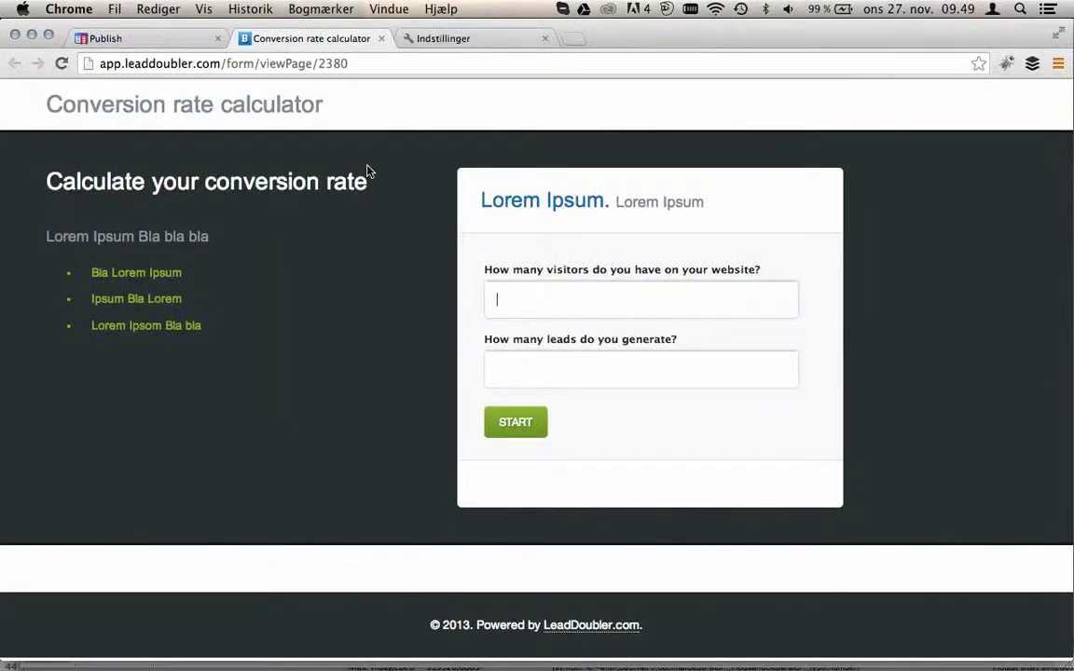
click(177, 39)
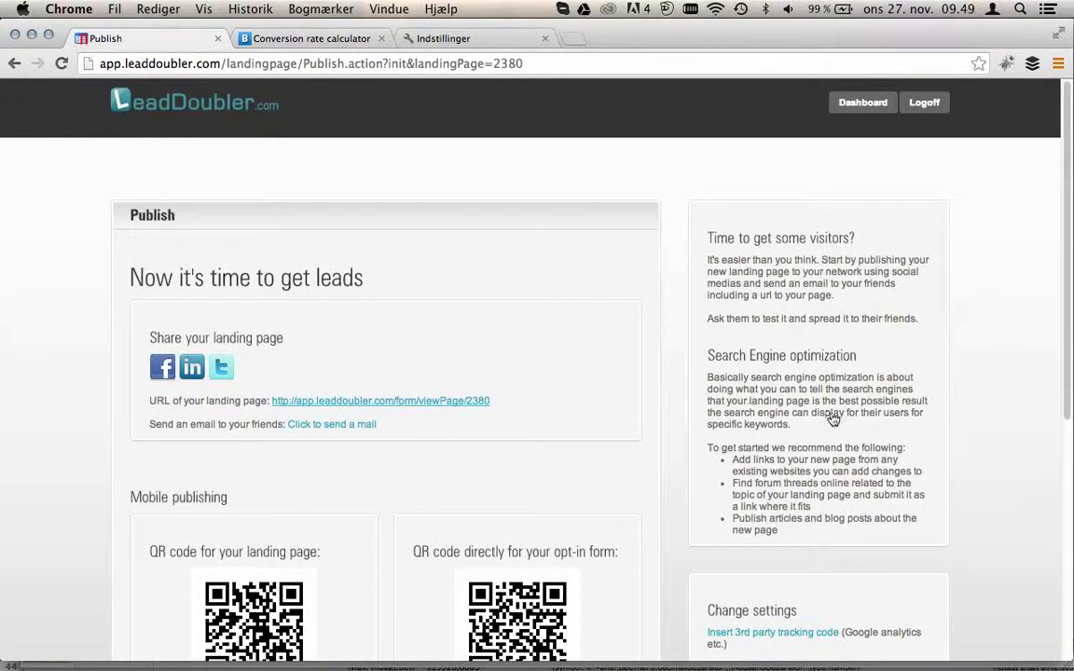
scroll(749, 373, down, 5)
- Change the landing page address to yourcompanyname.leaddoubler.com in the domain manager
click(882, 413)
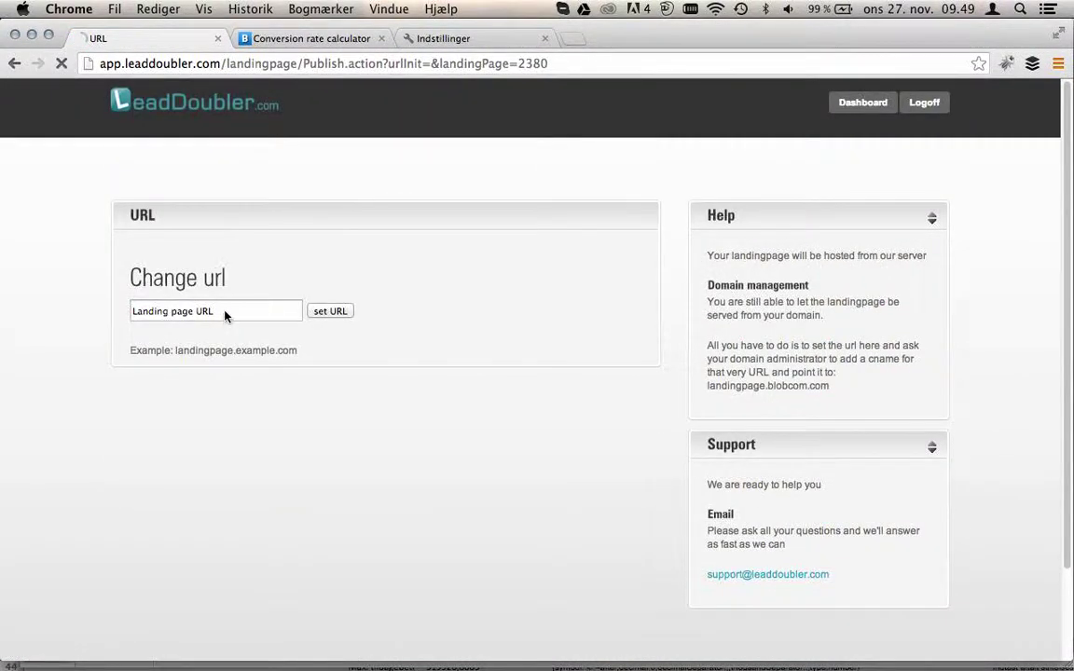
drag(225, 310, 115, 312)
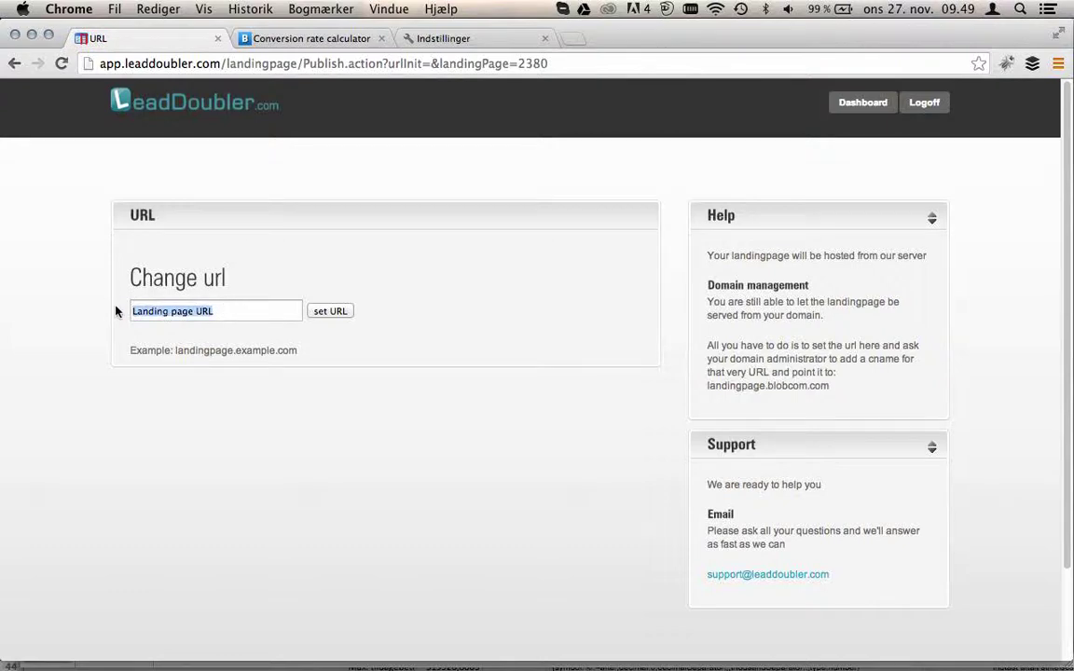
text(yourcompan)
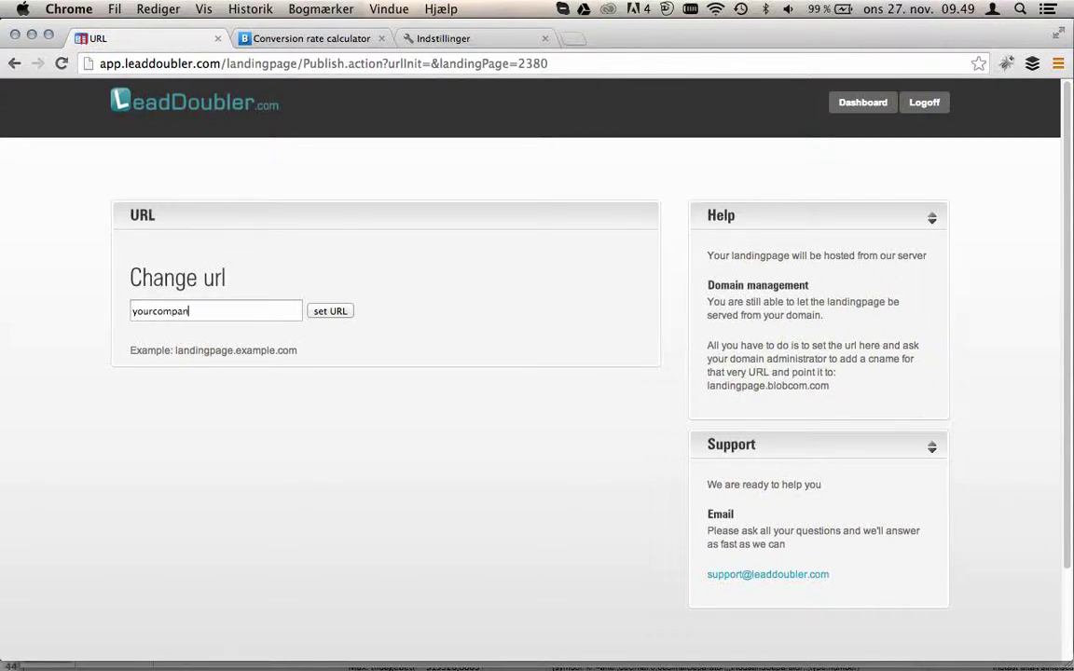
text(yname.leaddoubler.com)
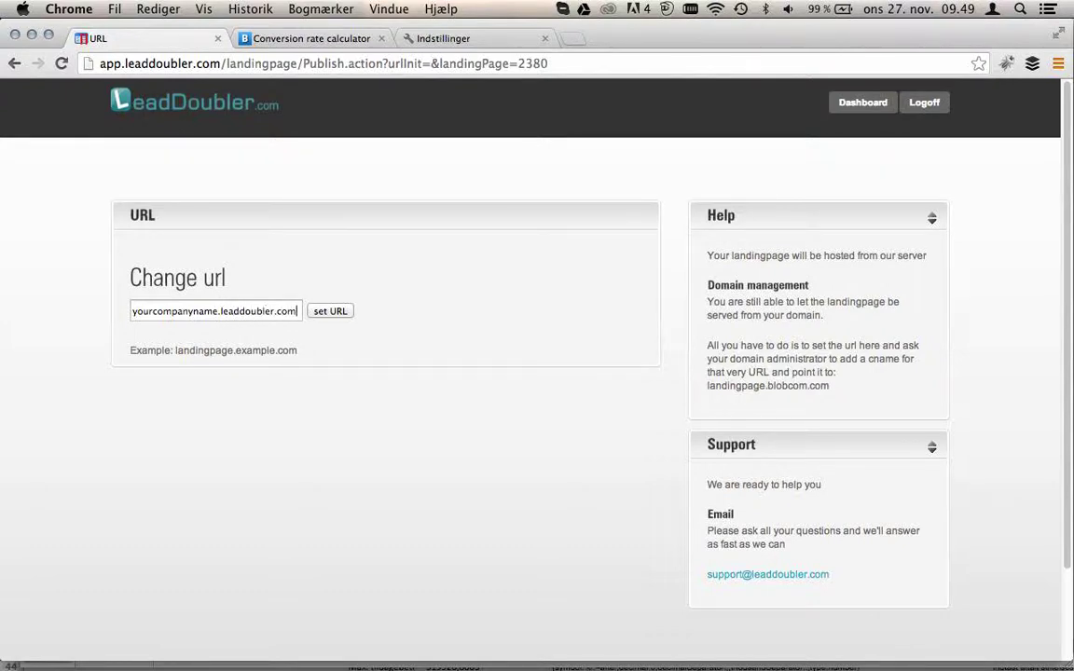
click(336, 311)
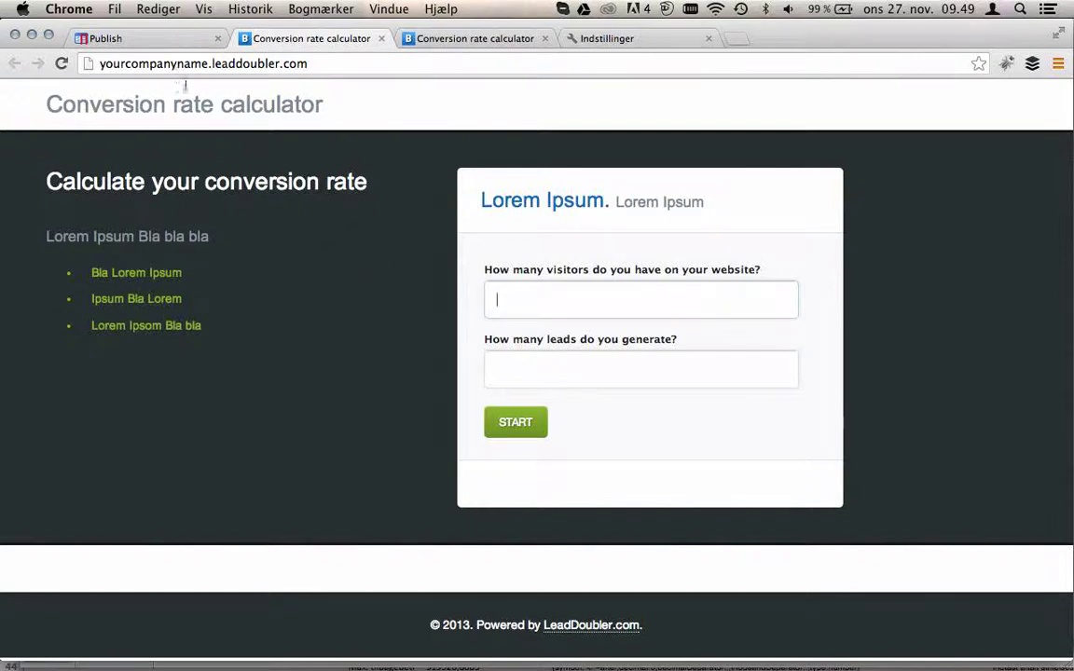
- Reopen the domain manager and replace the address with calculate.yourdomain.com
click(132, 39)
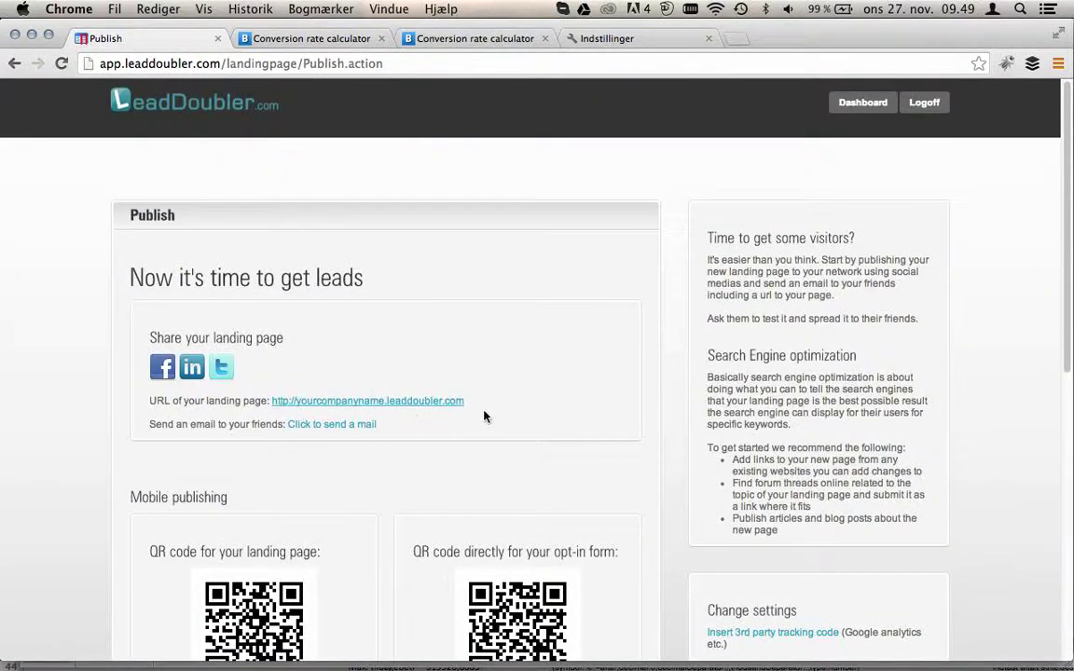
scroll(543, 375, down, 3)
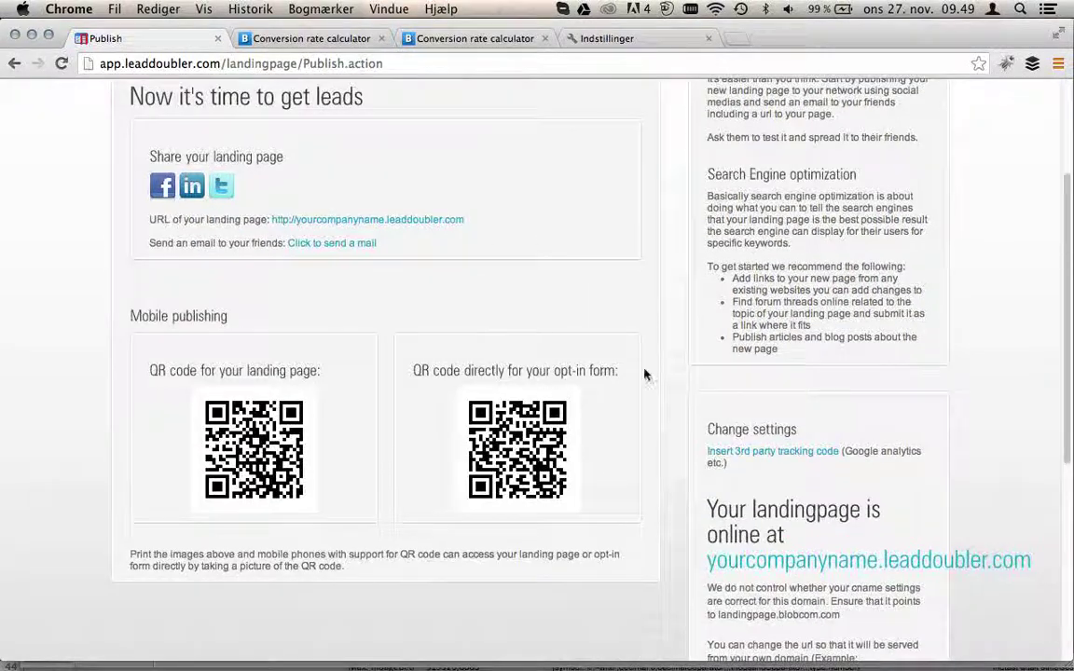
scroll(690, 378, down, 3)
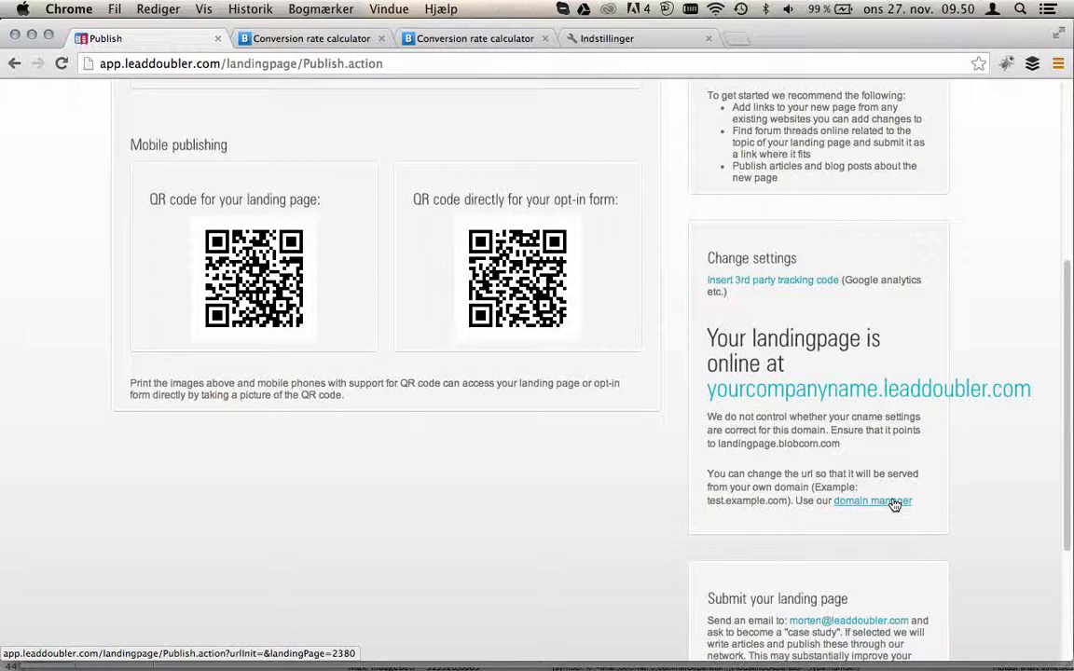
click(893, 504)
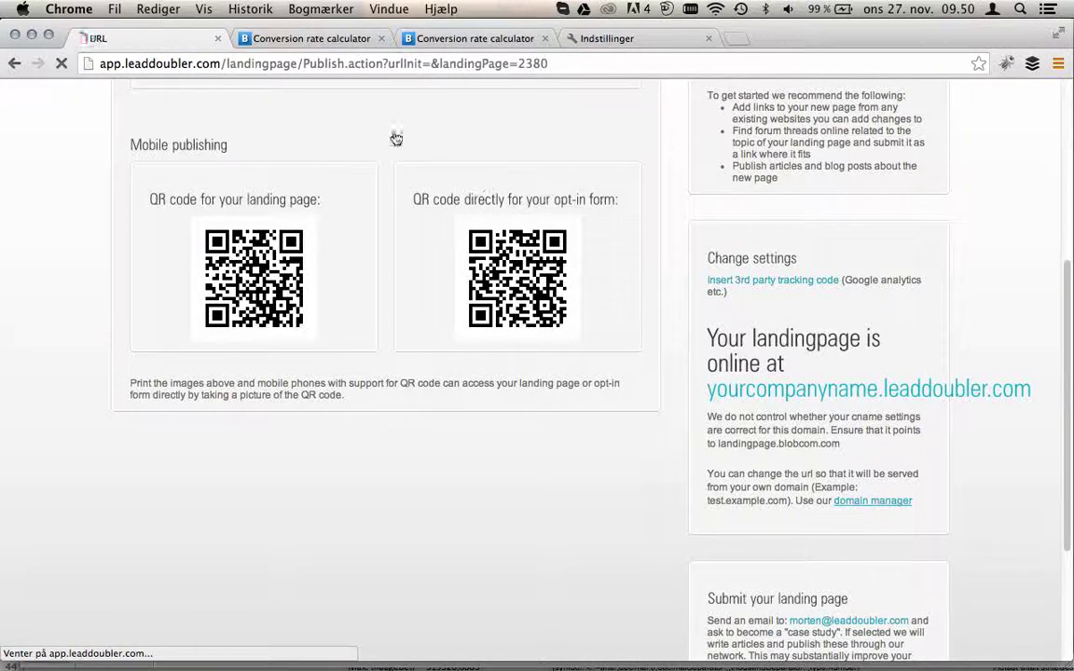
drag(296, 310, 119, 310)
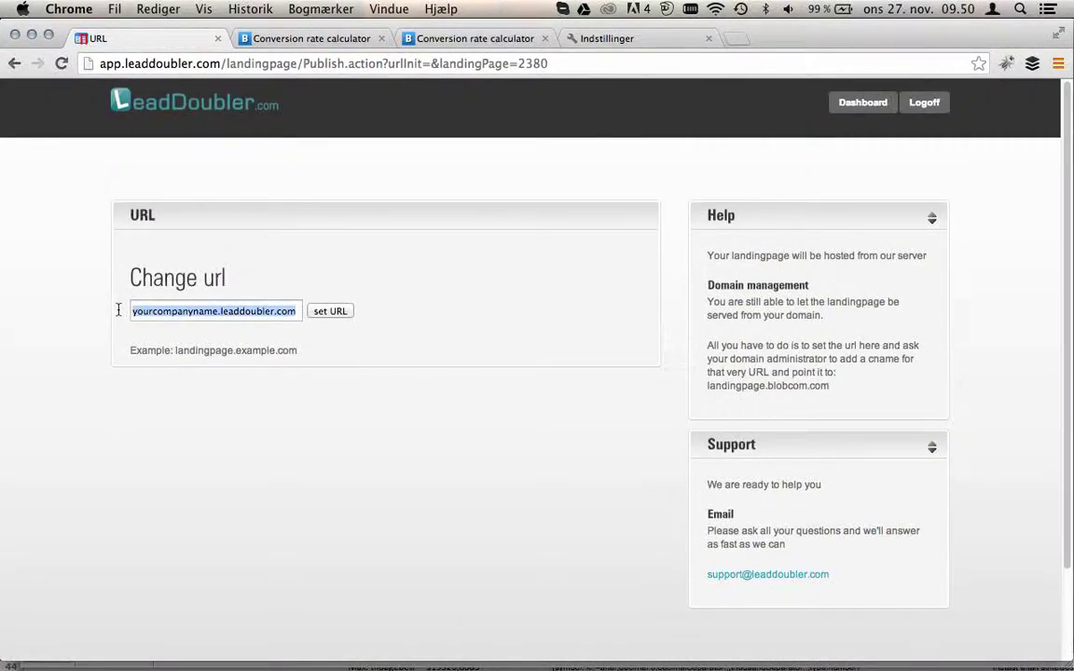
text(calc)
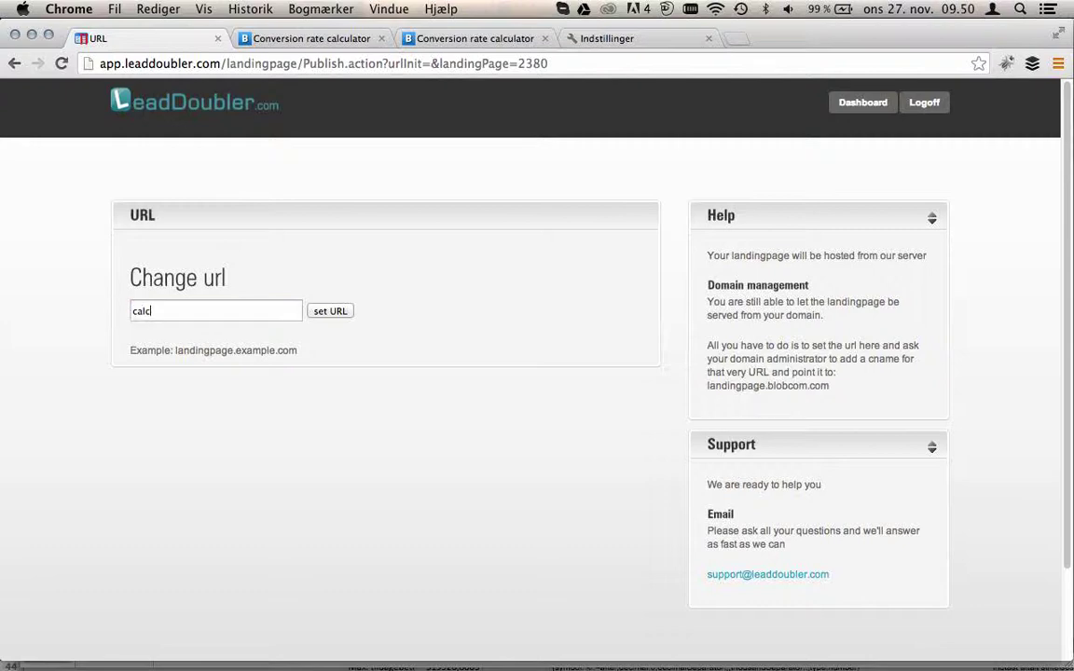
text(ulate.yourdomain.com)
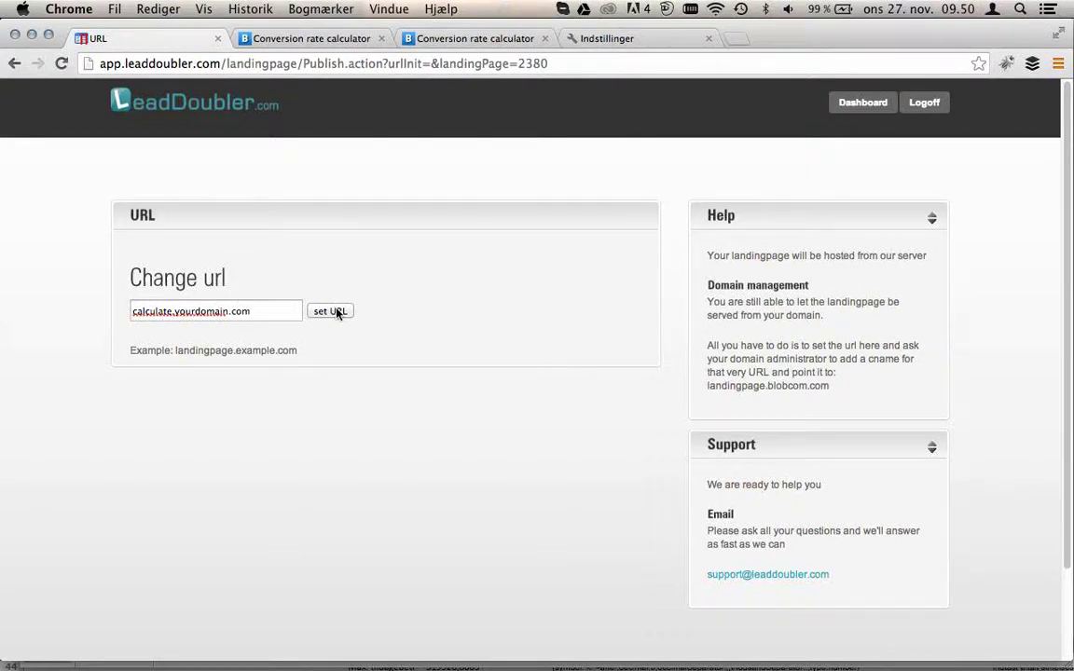
- Open the Dashboard and scroll down to the New leads panel showing the test lead
click(205, 107)
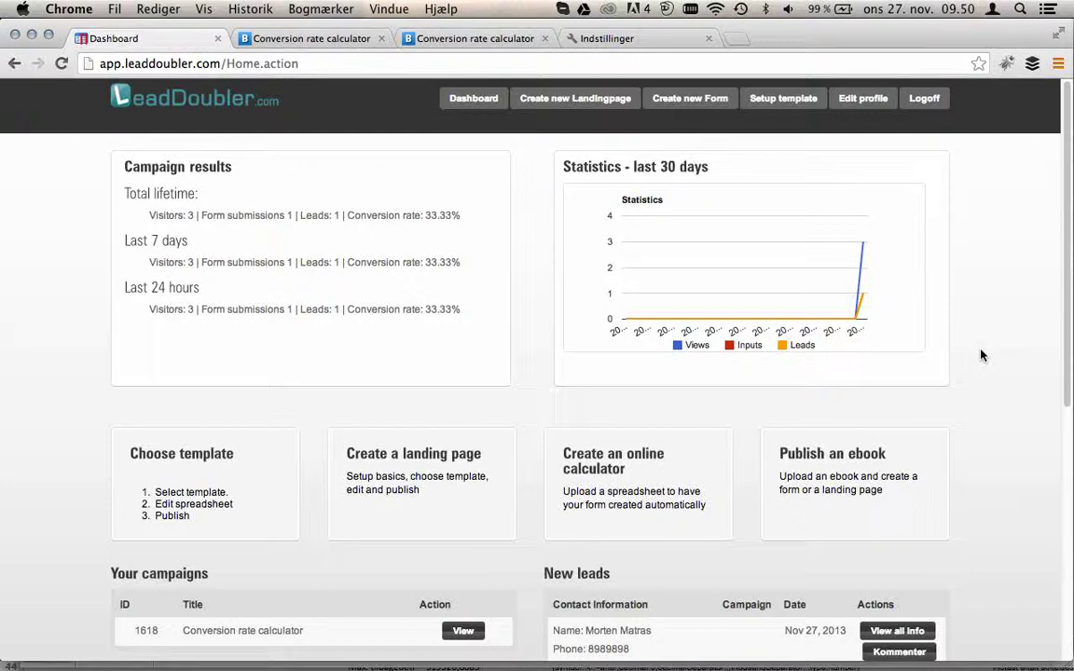
scroll(981, 354, down, 4)
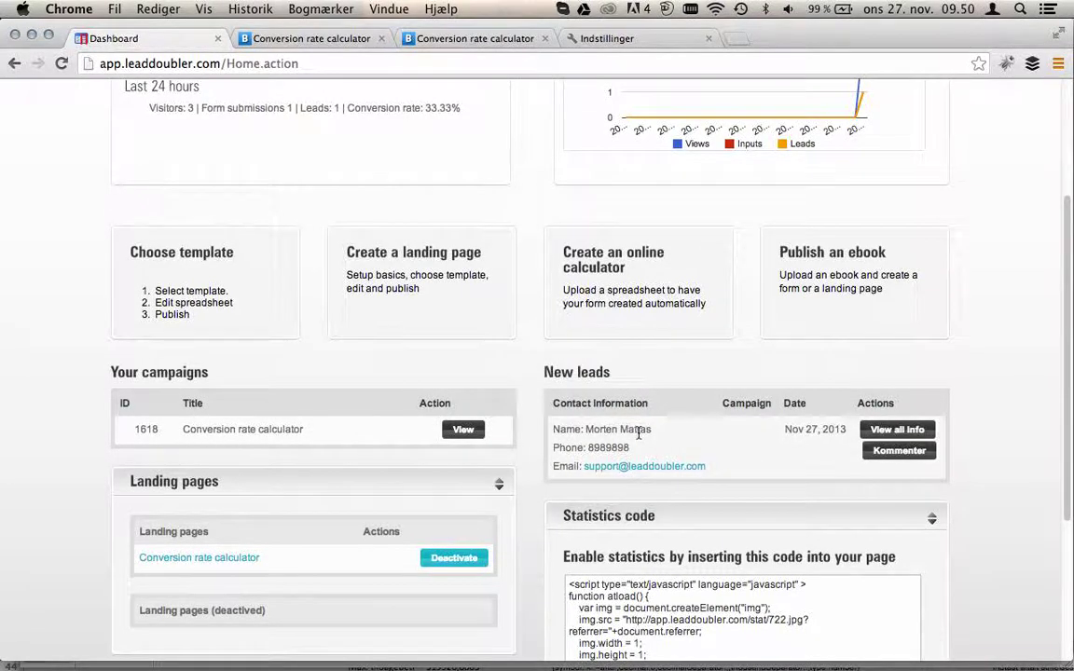
- Open the new lead's details to check its answers 3000 visitors, 30 leads and conversion rate 1
click(896, 430)
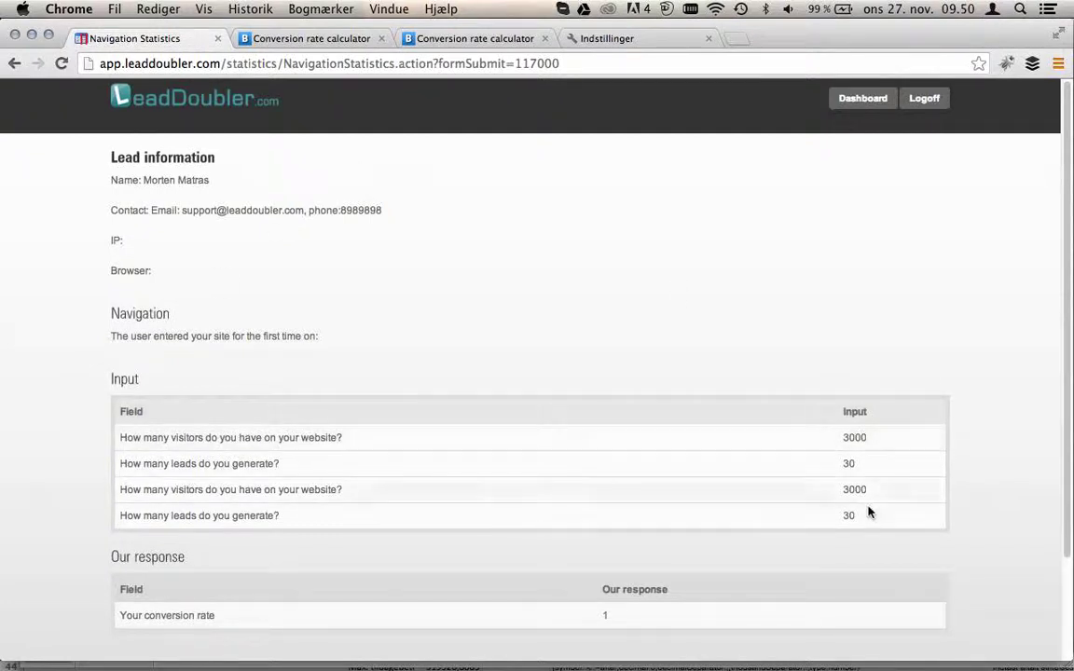
scroll(928, 501, down, 3)
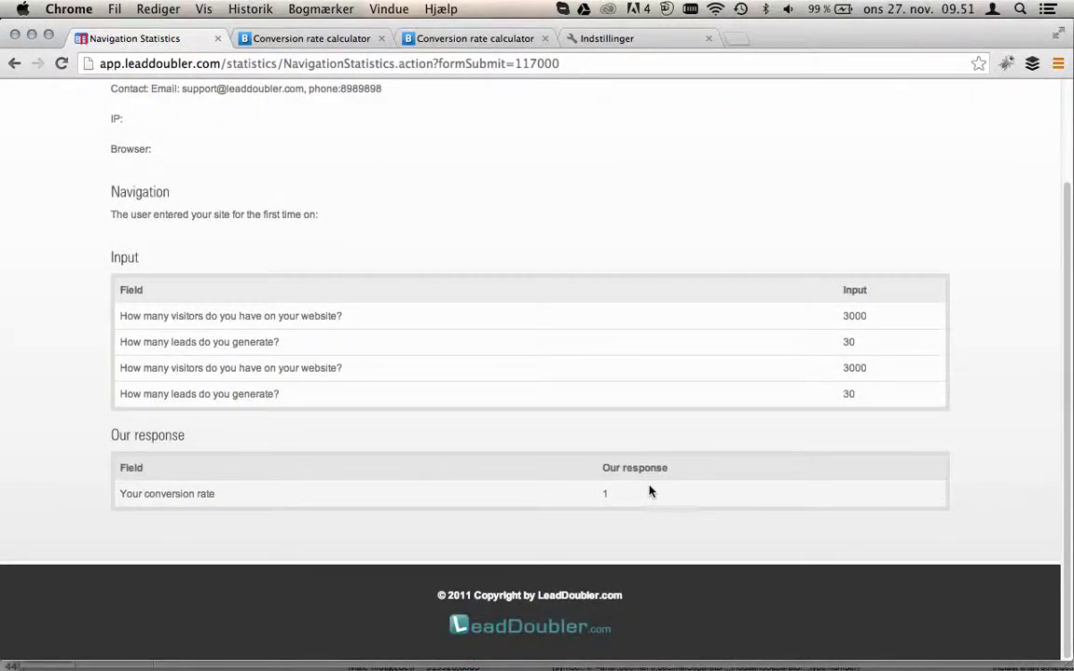
scroll(652, 489, up, 2)
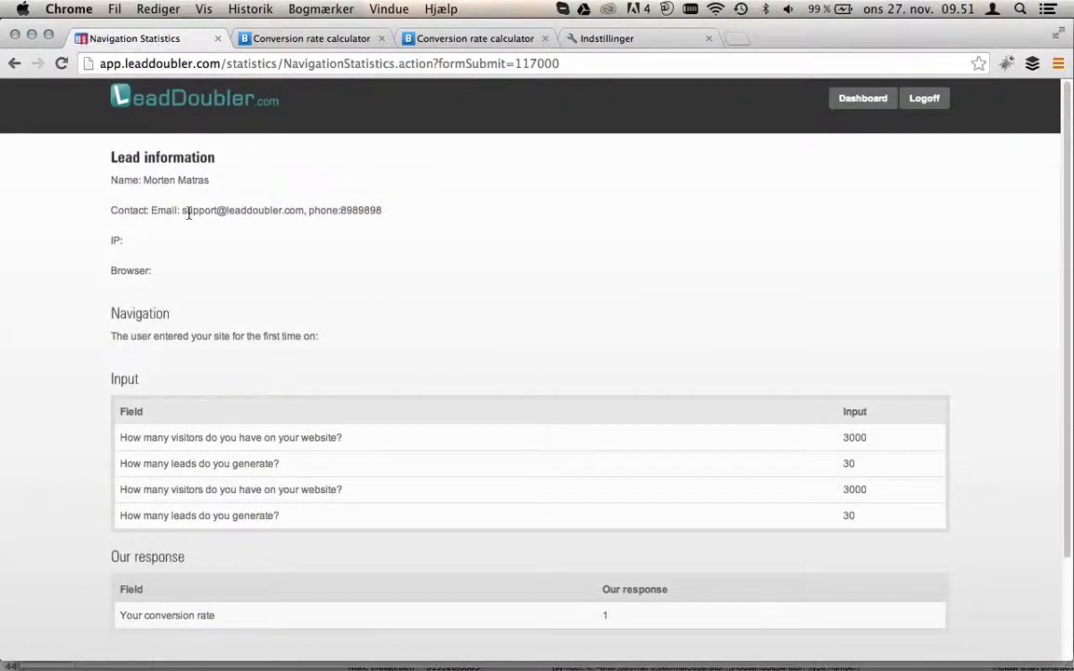